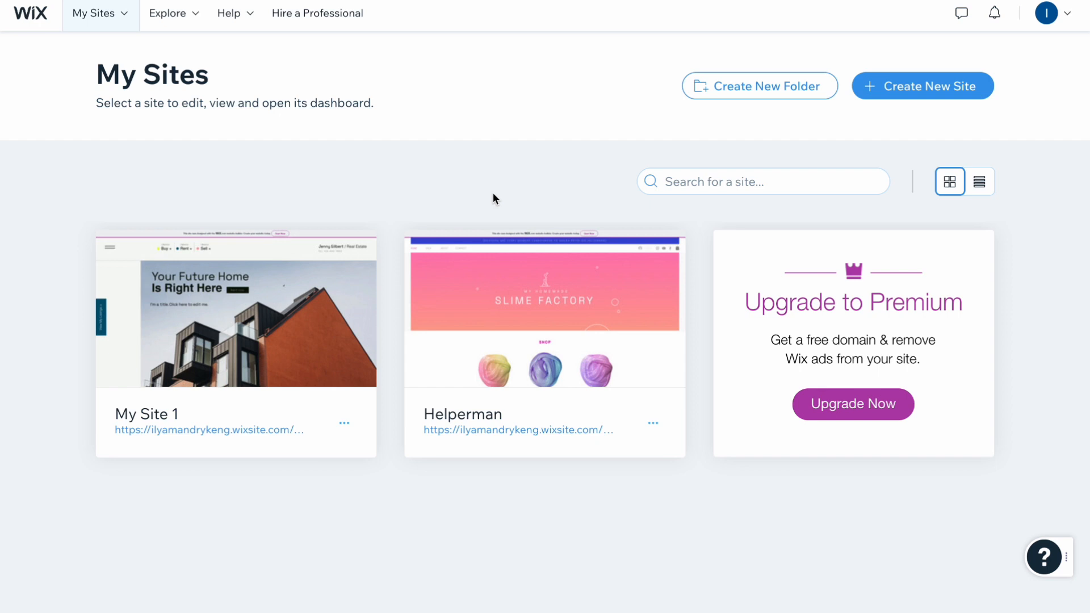
Step: Start a new site and skip the website-type, site-name and features questions
left_click(913, 90)
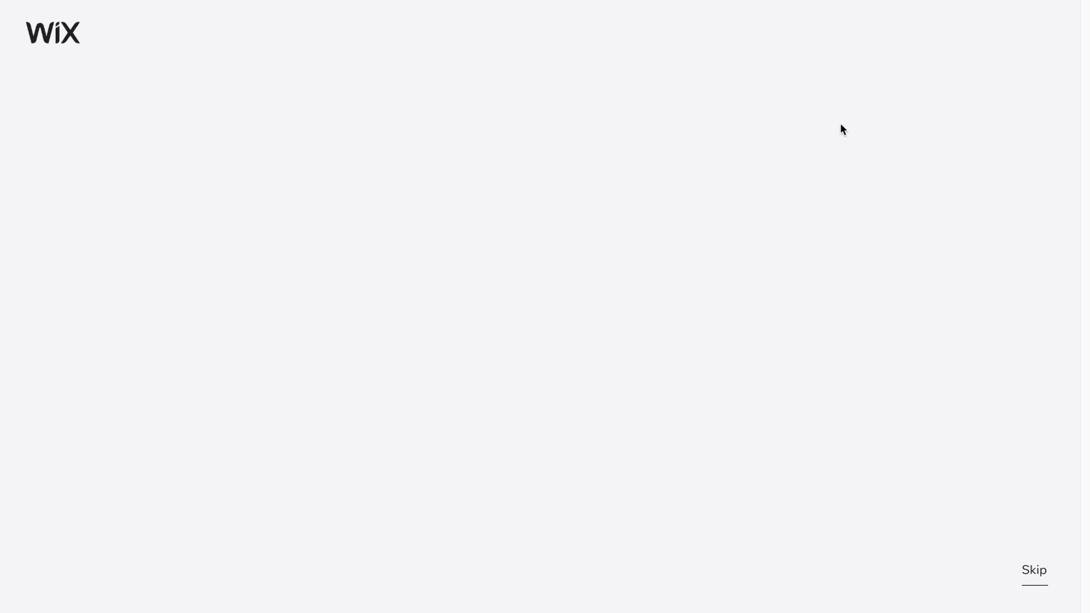
left_click(1036, 576)
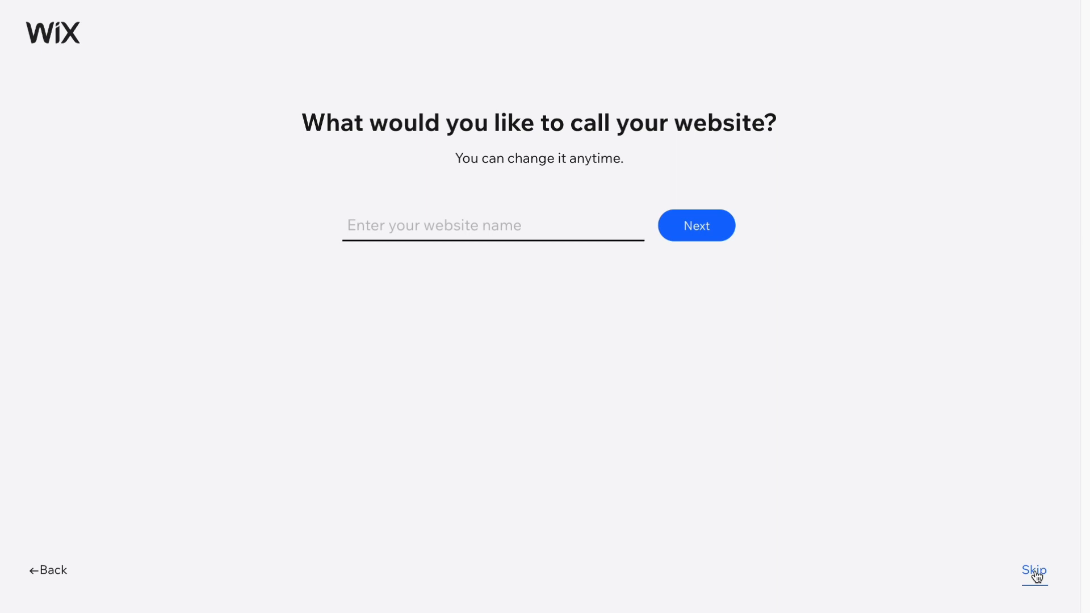
left_click(1036, 576)
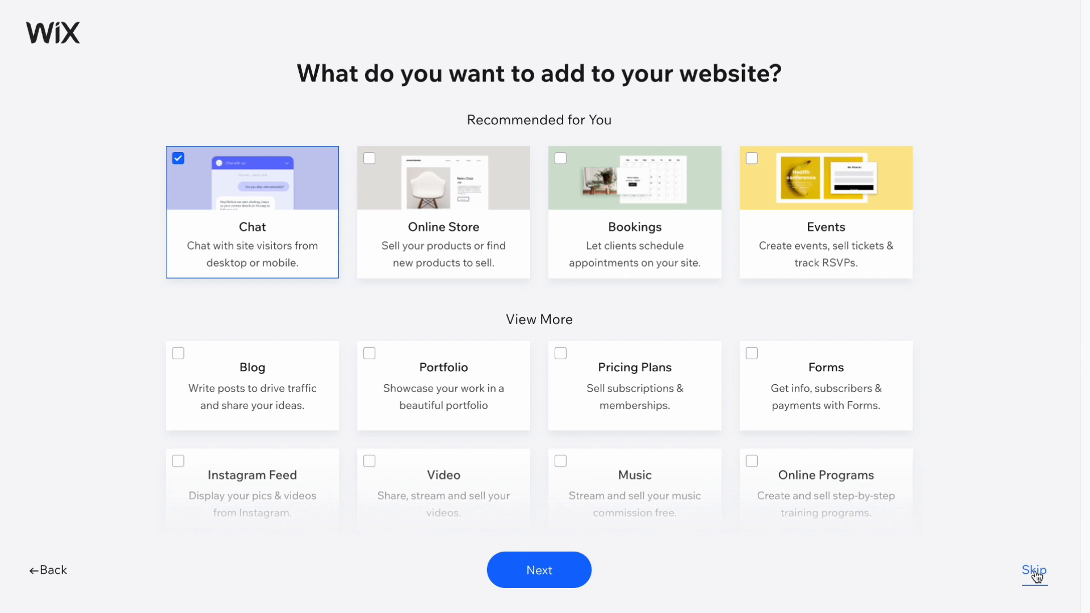
left_click(1037, 576)
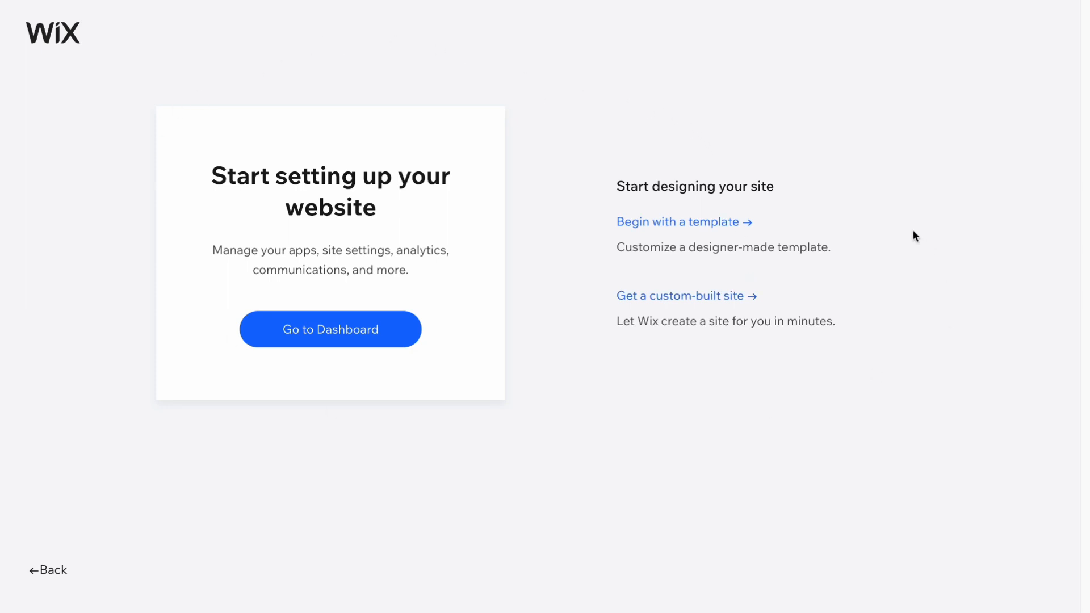
Step: Choose to begin with a template and browse the template gallery
left_click(705, 235)
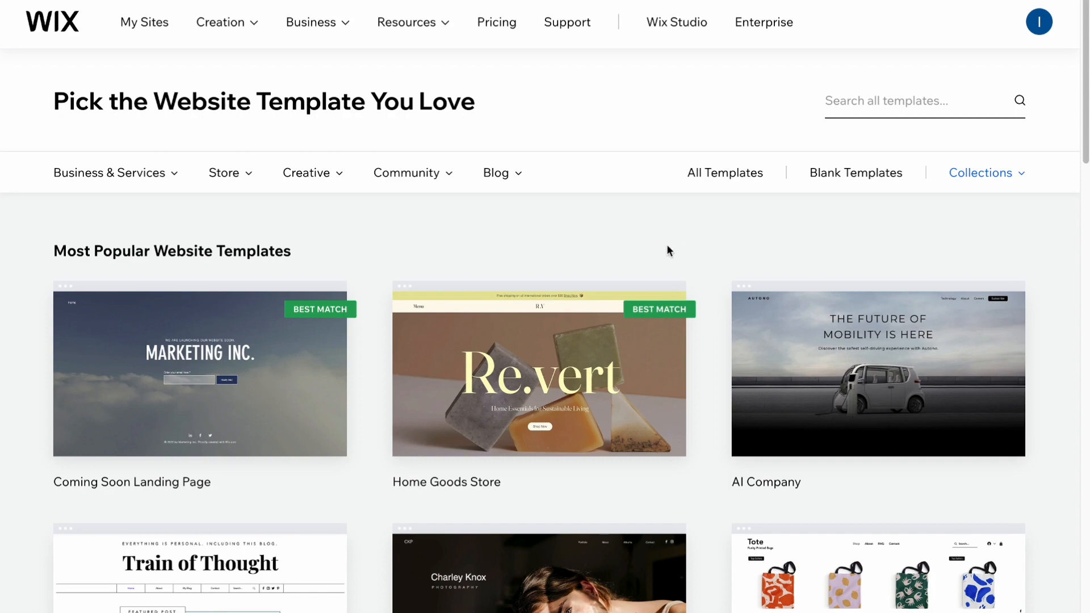
scroll(666, 244, "down", 2)
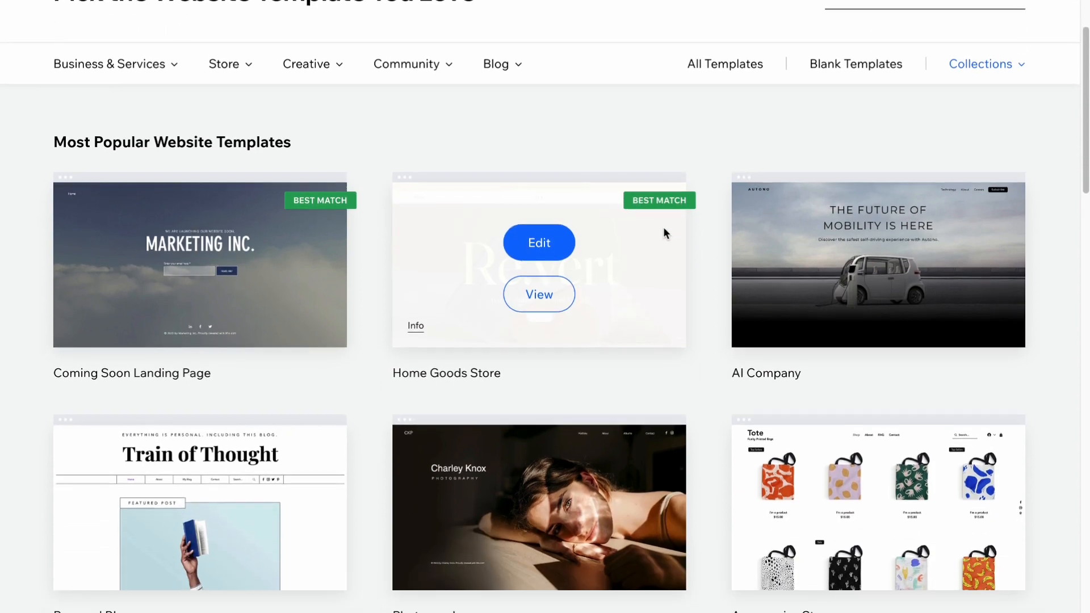
scroll(663, 226, "down", 8)
scroll(666, 272, "down", 3)
scroll(666, 270, "up", 13)
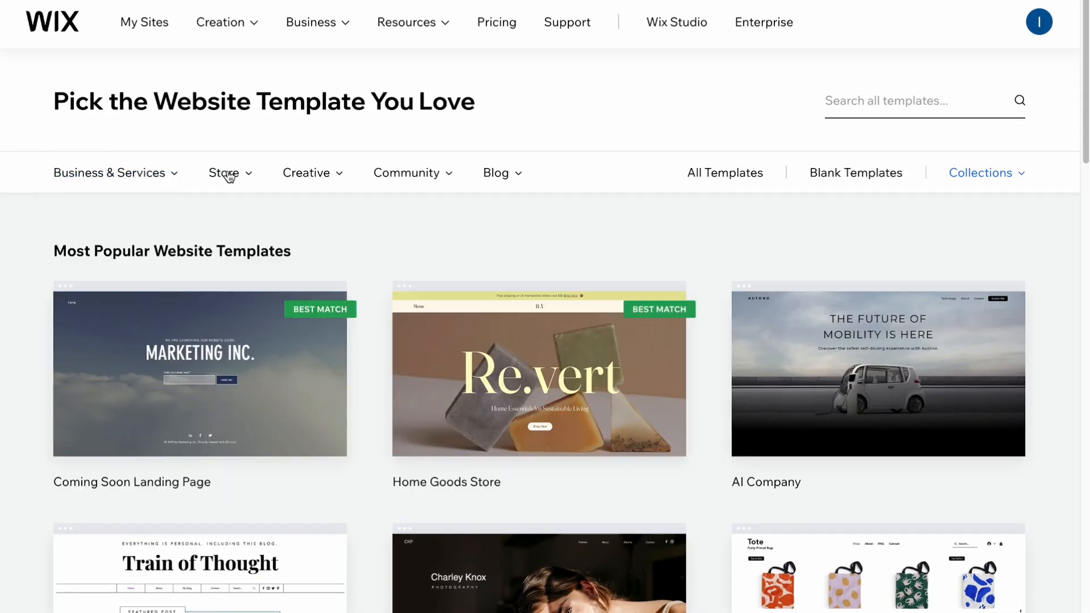
Step: Filter the gallery to Personal Blog templates from the Blog category and find the Personal Vlog card
mouse_move(229, 177)
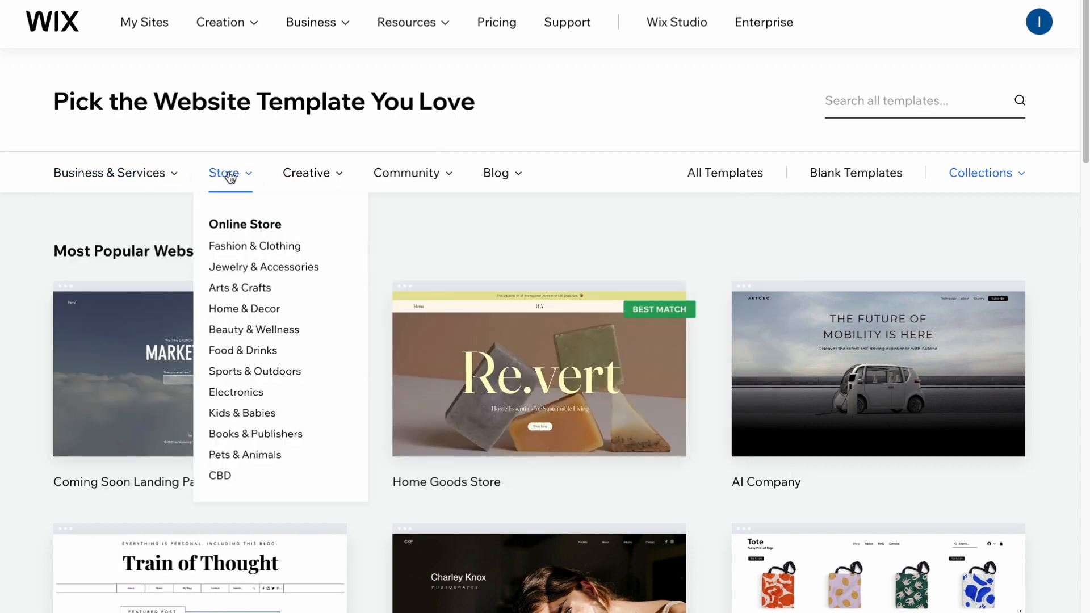
mouse_move(311, 180)
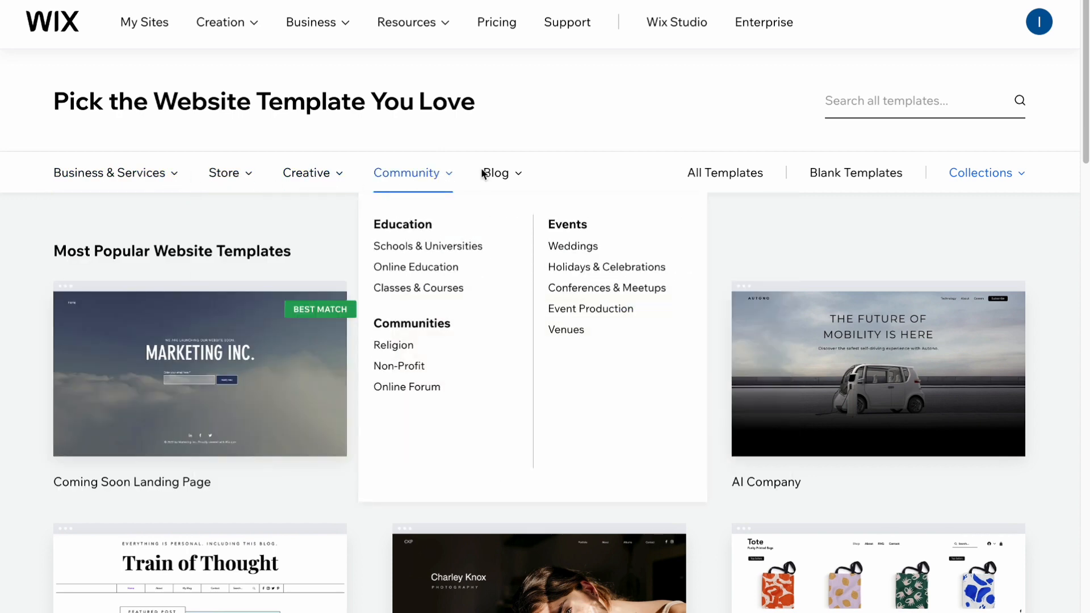
mouse_move(499, 174)
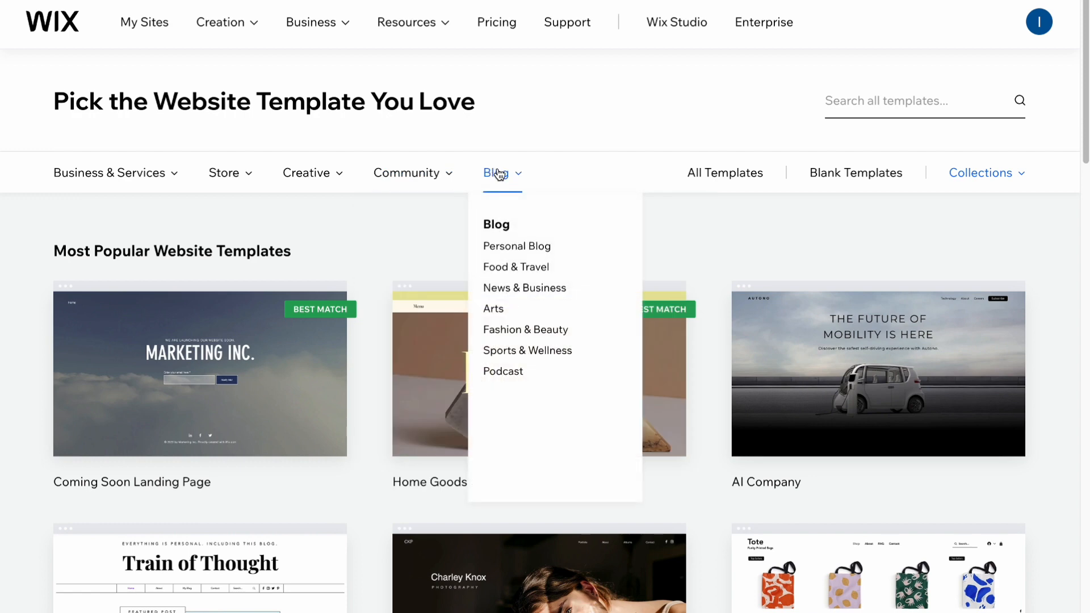
left_click(506, 247)
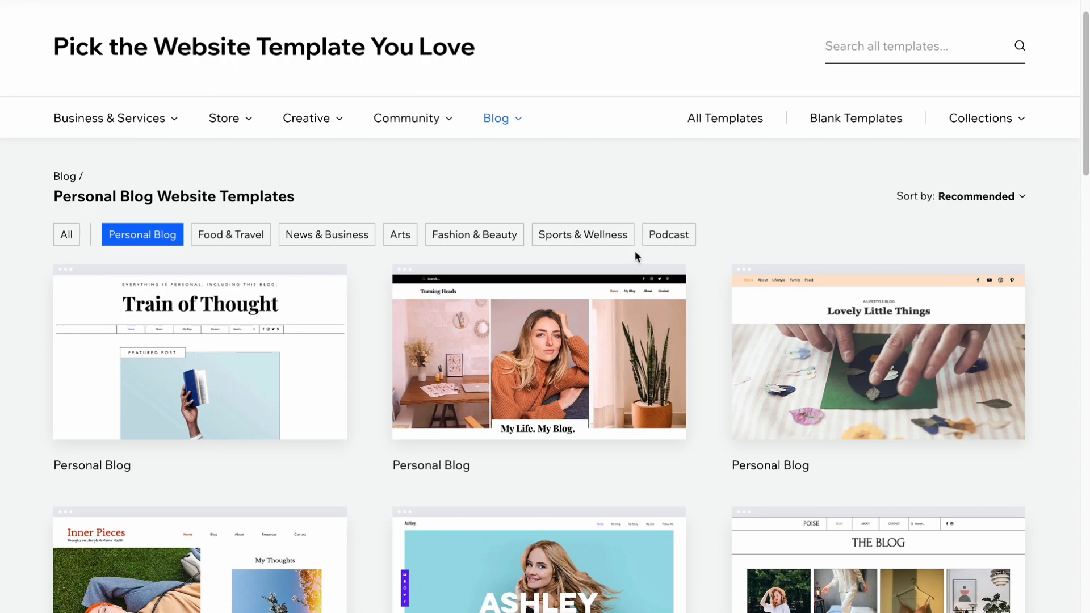
scroll(634, 251, "down", 5)
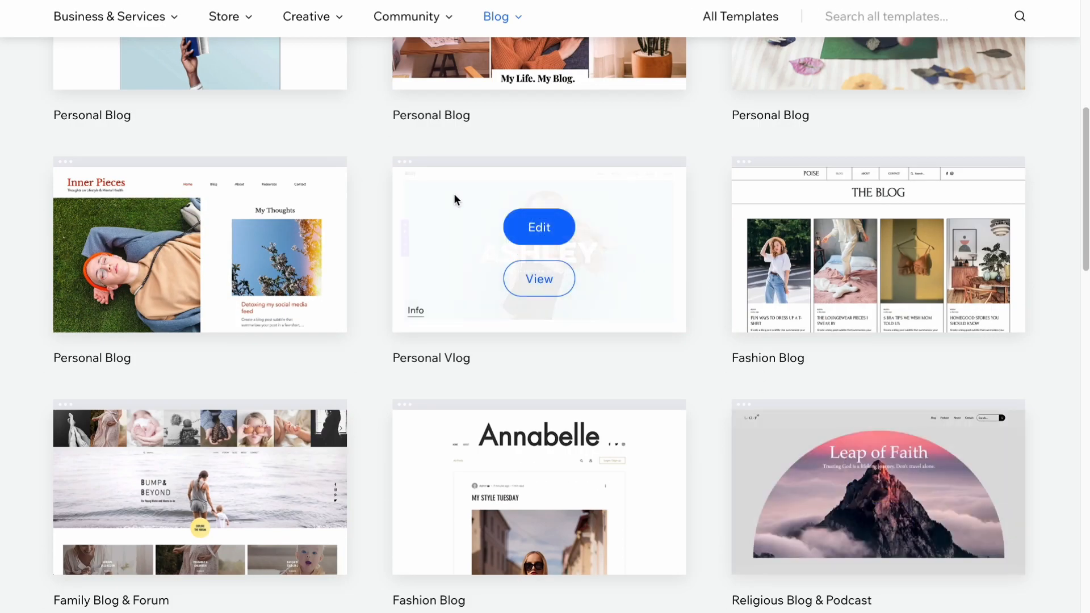
Step: Open the Personal Vlog template preview and scroll through it
left_click(550, 277)
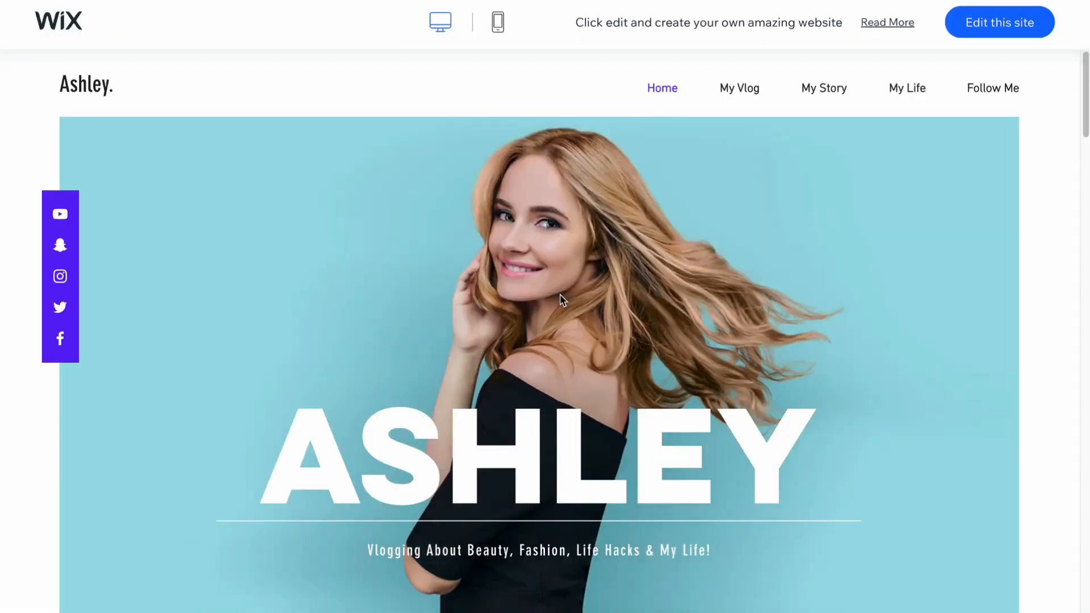
scroll(560, 300, "down", 6)
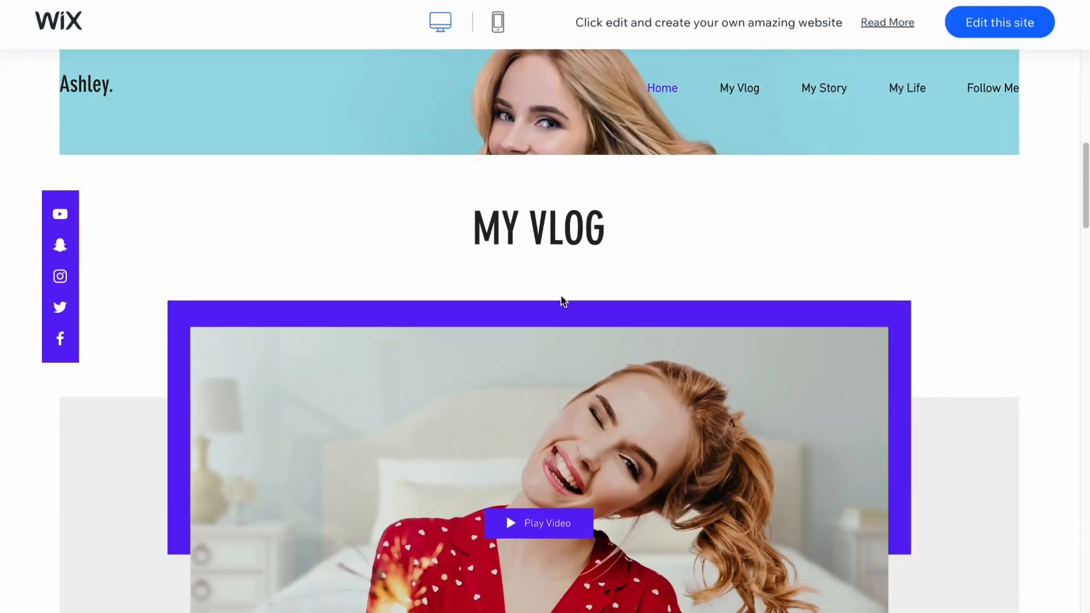
scroll(562, 301, "down", 10)
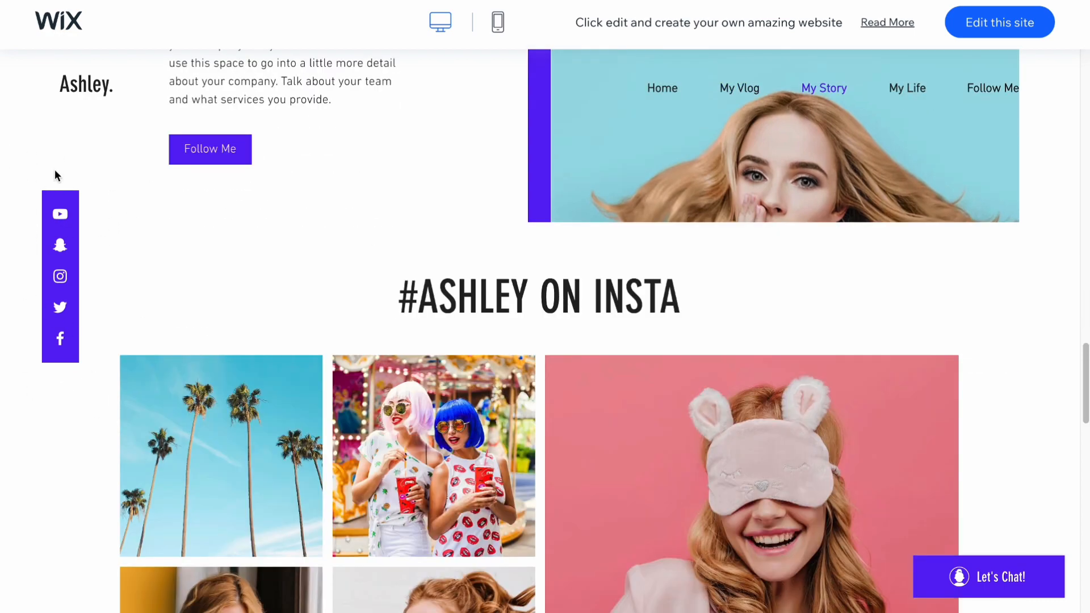
scroll(397, 299, "up", 8)
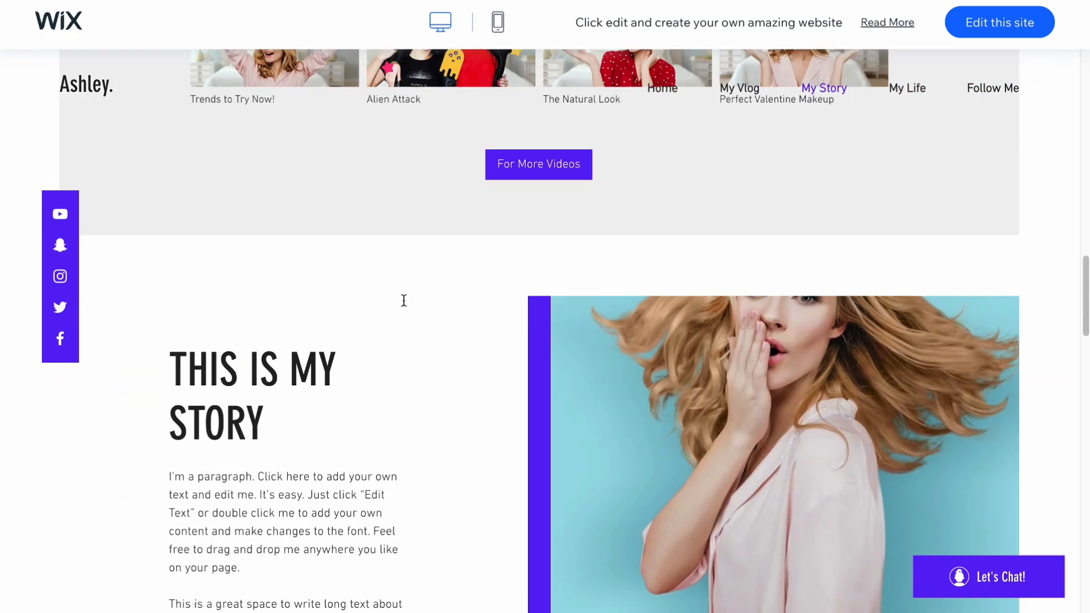
scroll(409, 299, "up", 5)
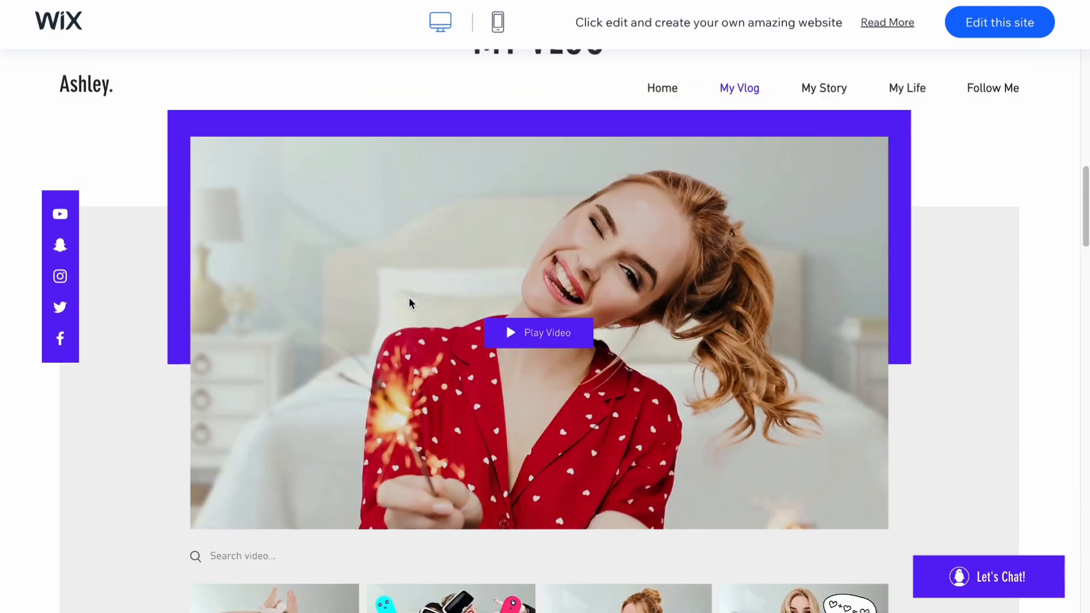
scroll(409, 297, "up", 8)
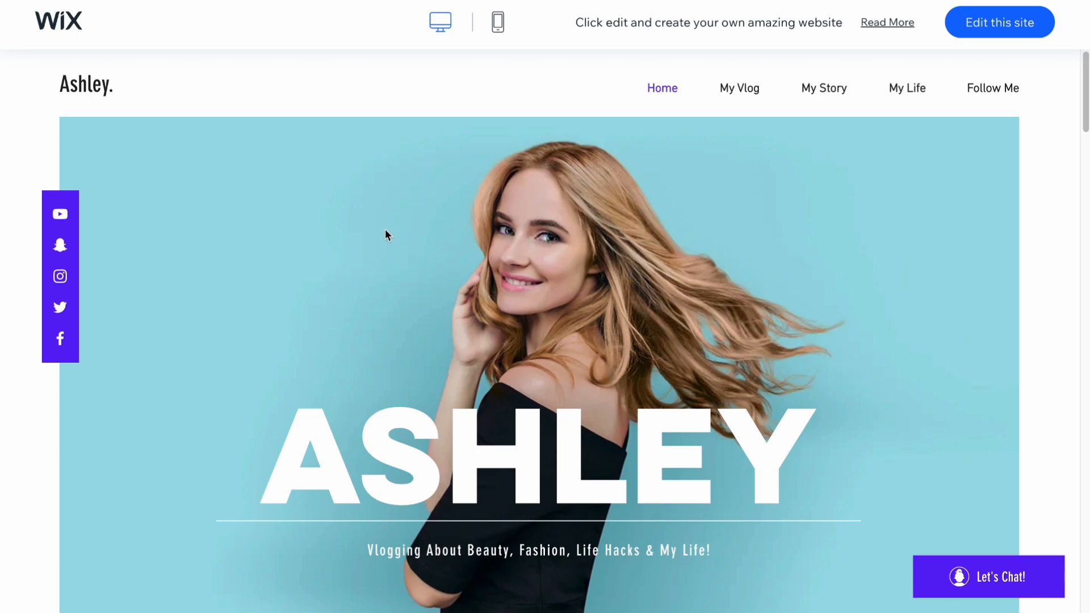
Step: Check the template in mobile view, then return to the desktop preview
left_click(498, 24)
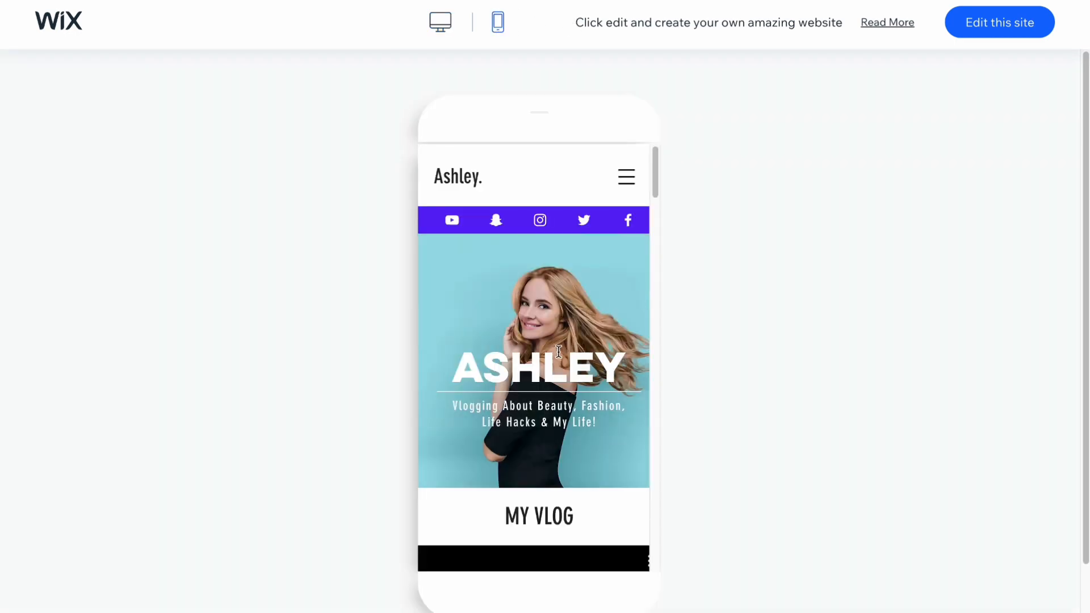
scroll(558, 352, "down", 5)
scroll(558, 351, "down", 3)
scroll(558, 350, "up", 10)
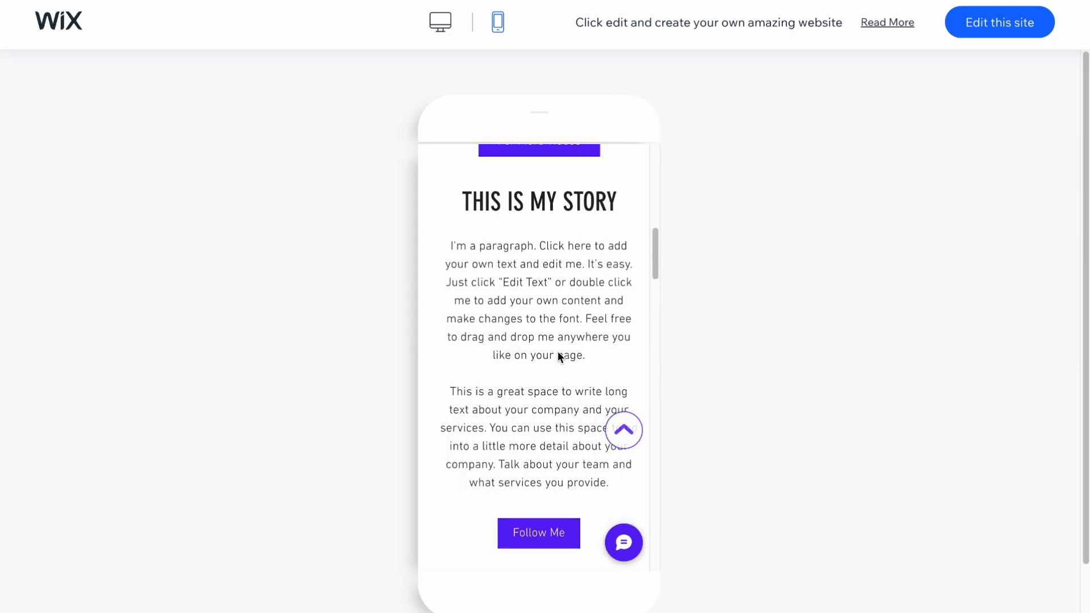
left_click(440, 25)
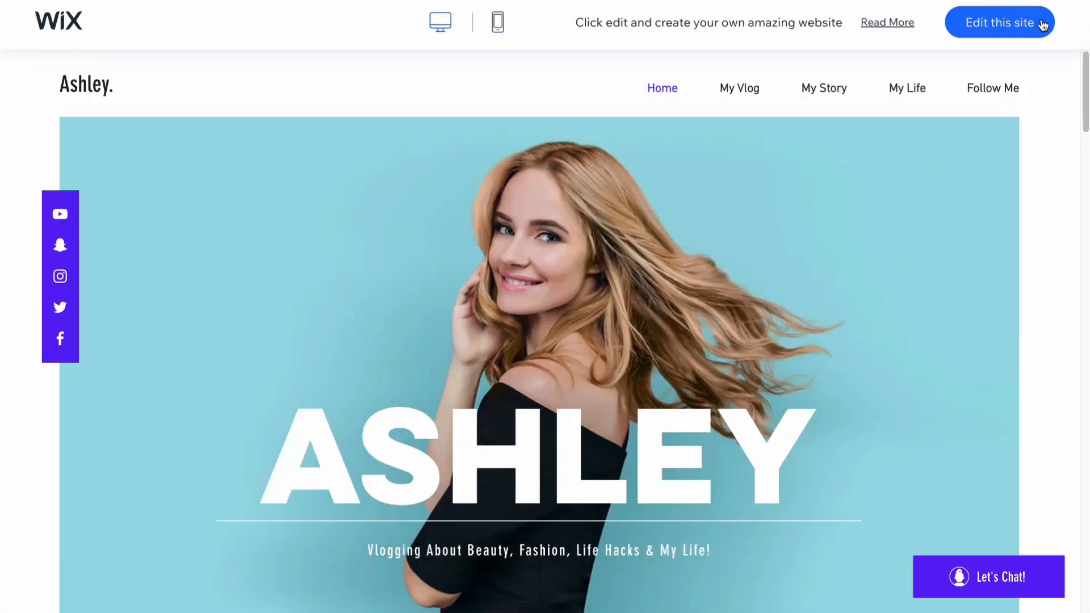
Step: Open the Ashley template in the Wix Editor with Edit this site
left_click(1003, 24)
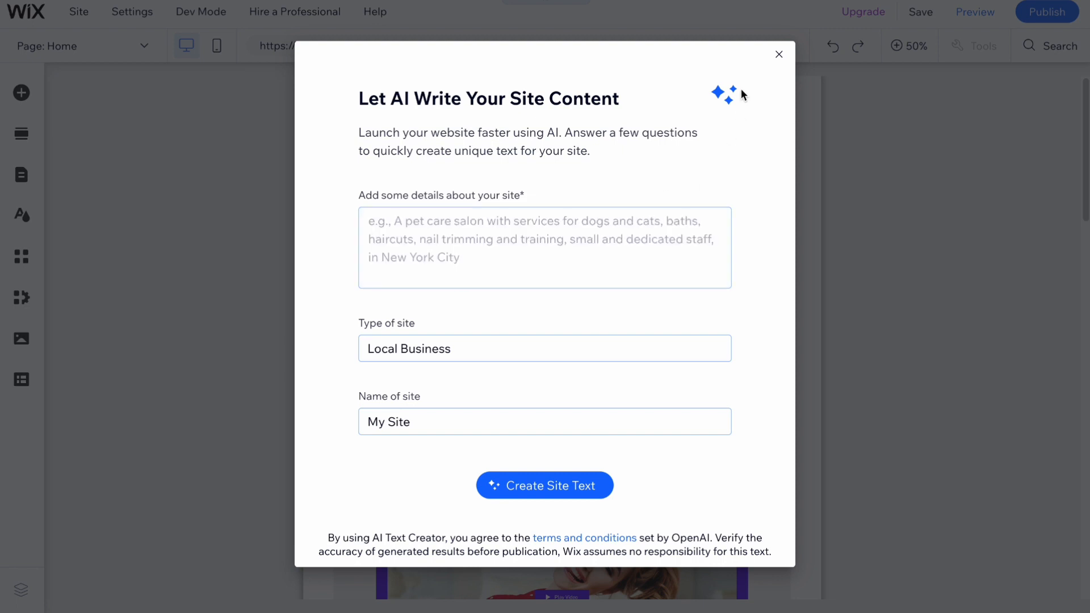
Step: Dismiss the Let AI Write Your Site Content prompt
left_click(779, 54)
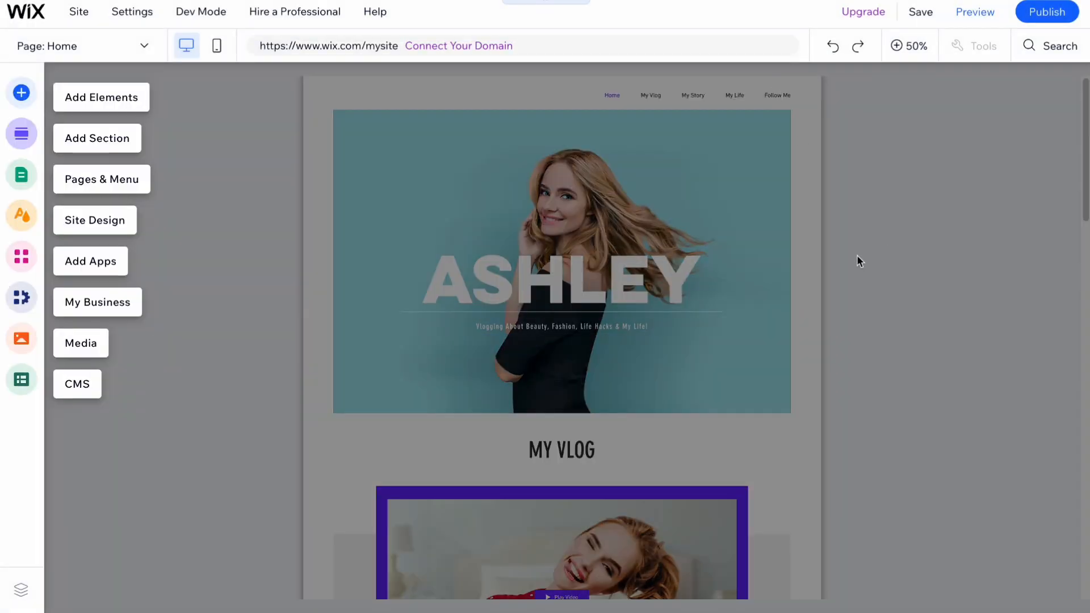
scroll(814, 282, "down", 5)
scroll(834, 401, "up", 5)
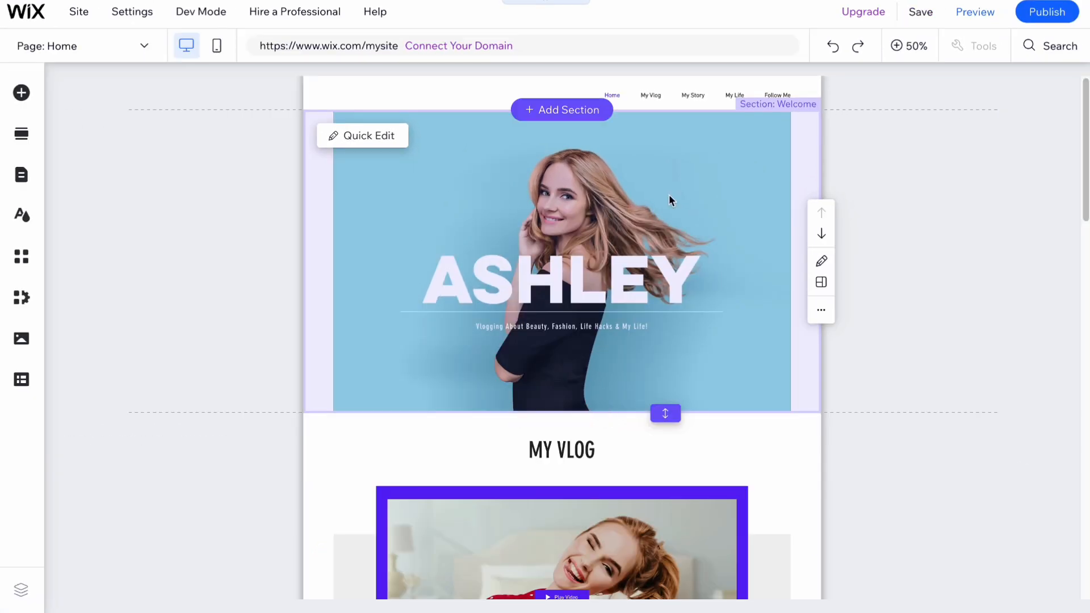
Step: Delete the MY VLOG section from the Home page
left_click(897, 49)
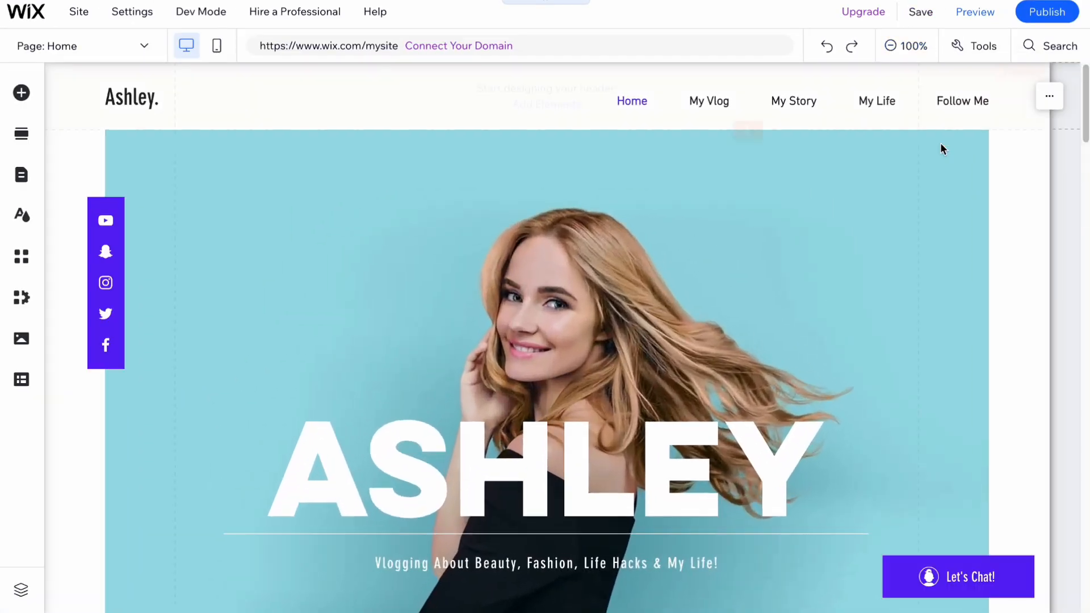
scroll(737, 273, "down", 5)
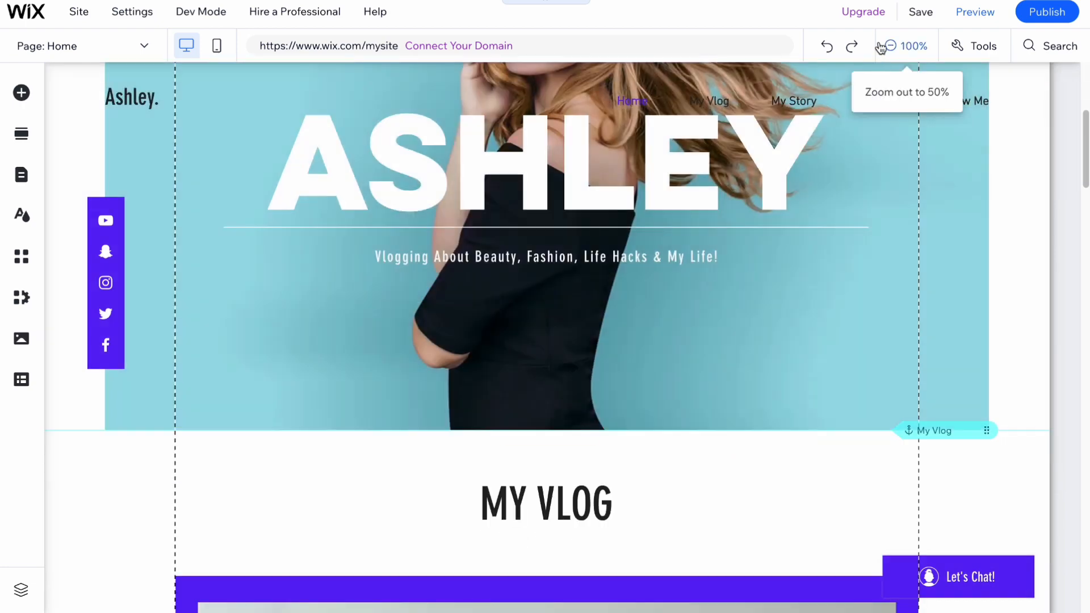
left_click(889, 49)
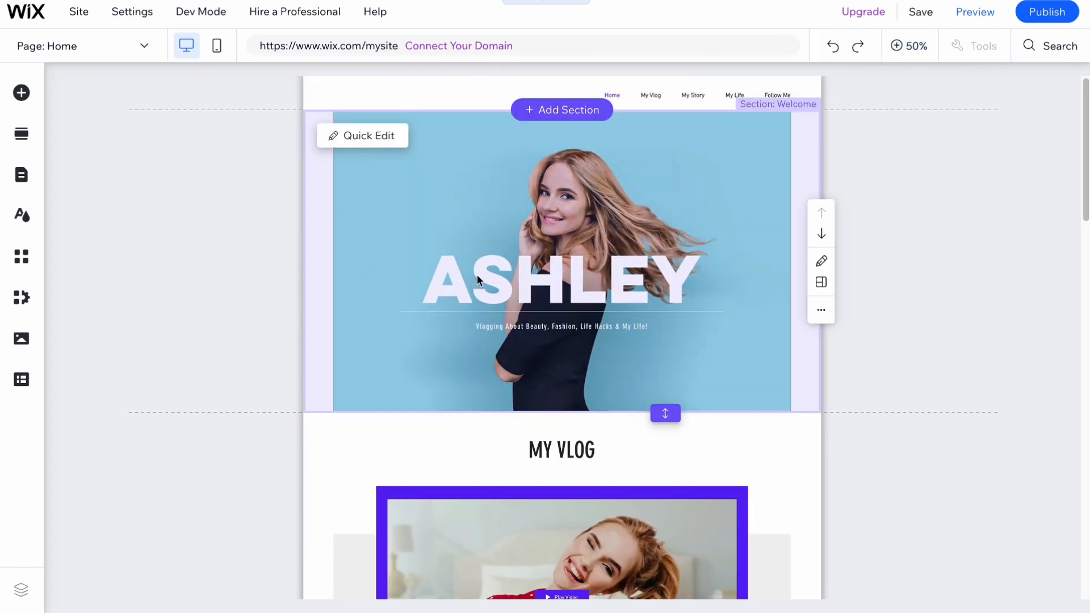
scroll(477, 274, "down", 10)
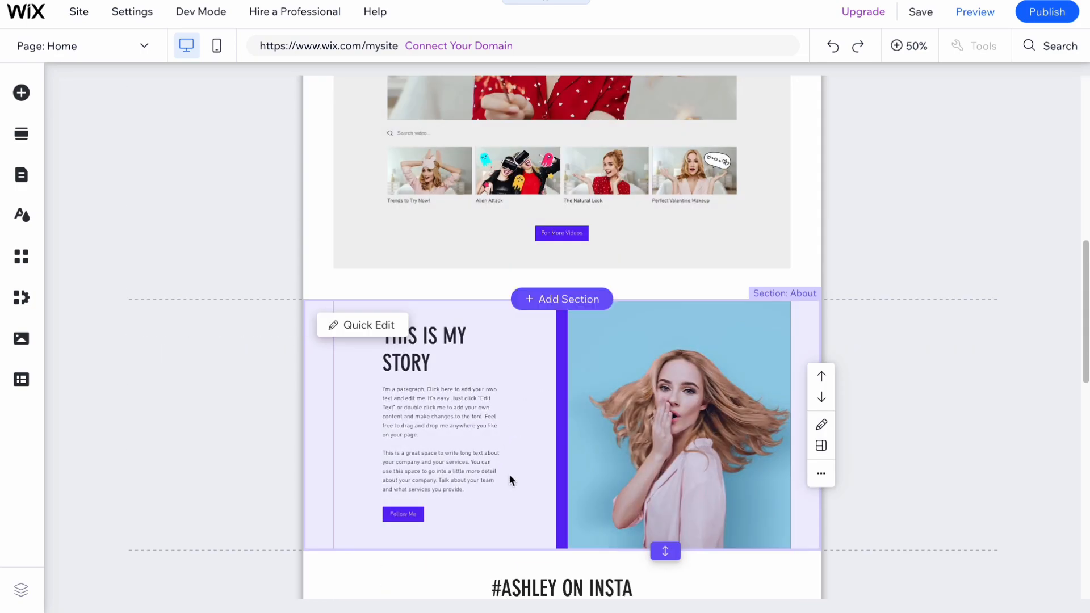
scroll(574, 438, "down", 10)
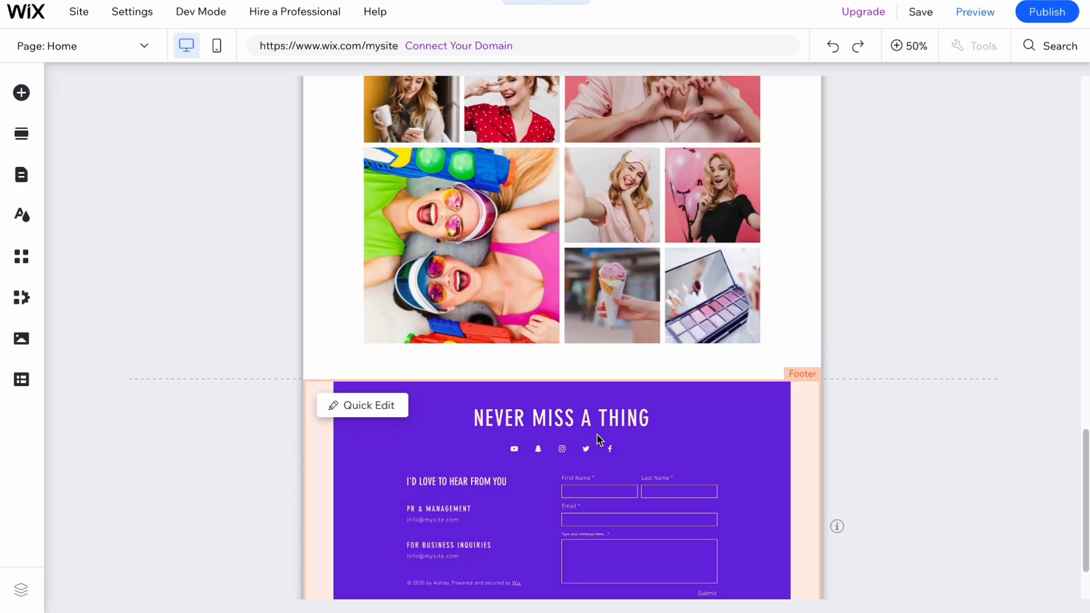
scroll(598, 438, "up", 20)
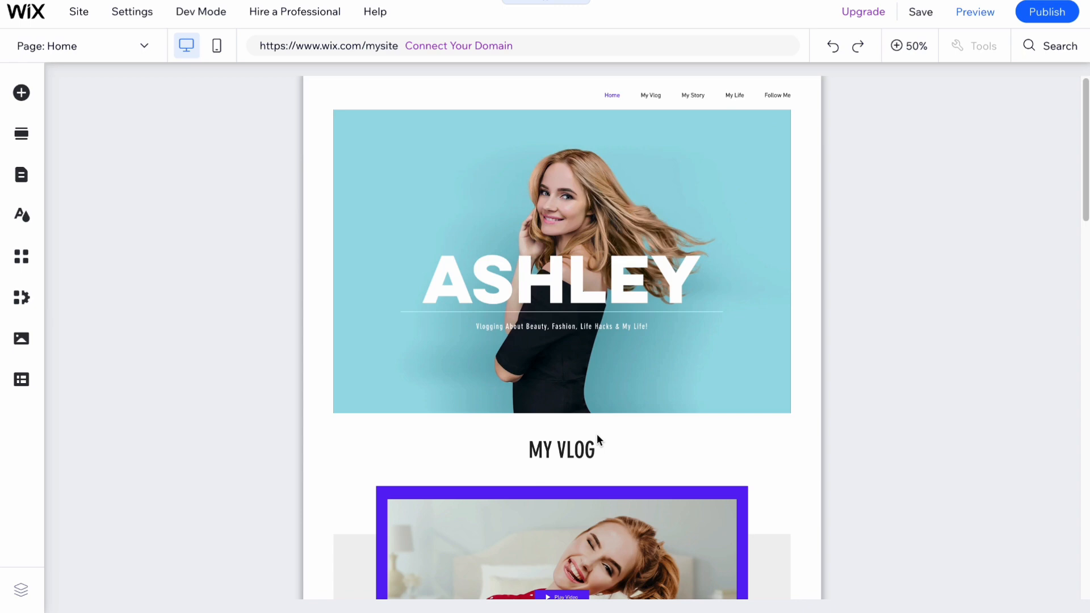
scroll(596, 433, "down", 5)
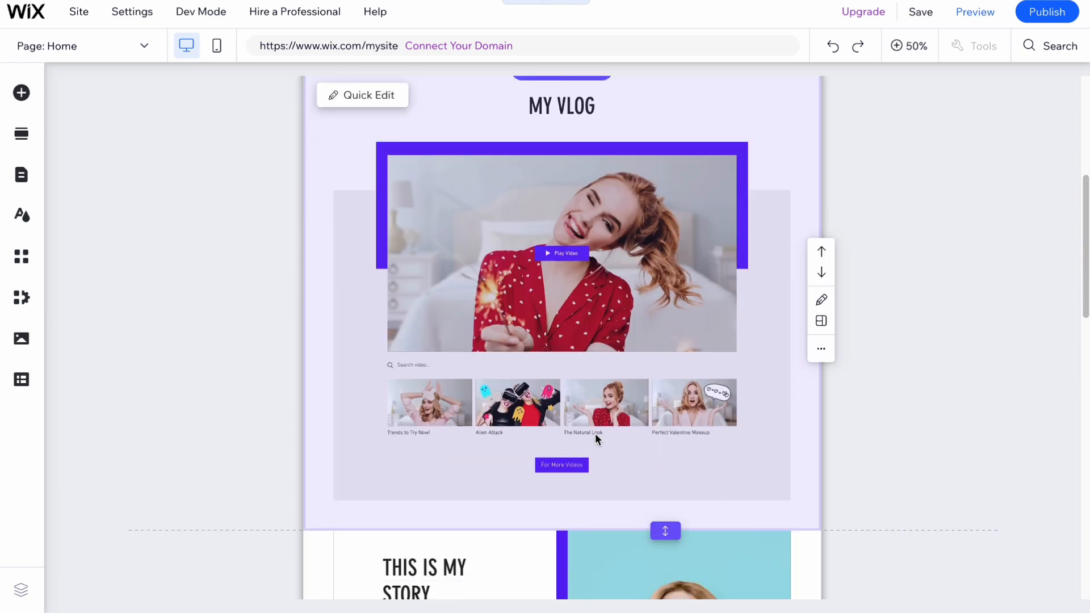
left_click(821, 353)
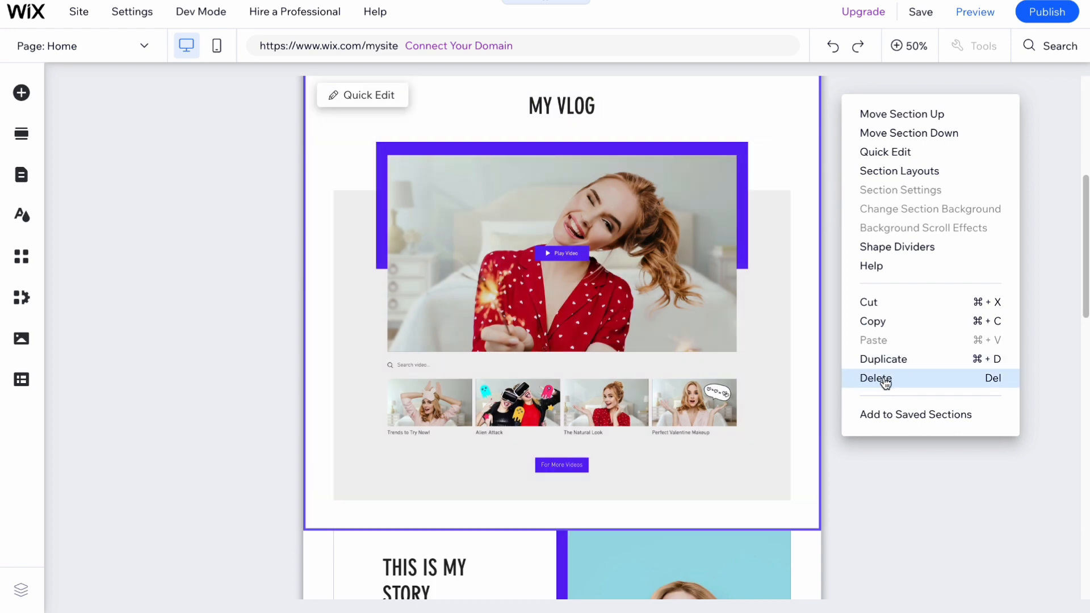
left_click(885, 385)
Step: Start adding a new section above #ASHLEY ON INSTA
scroll(836, 287, "up", 3)
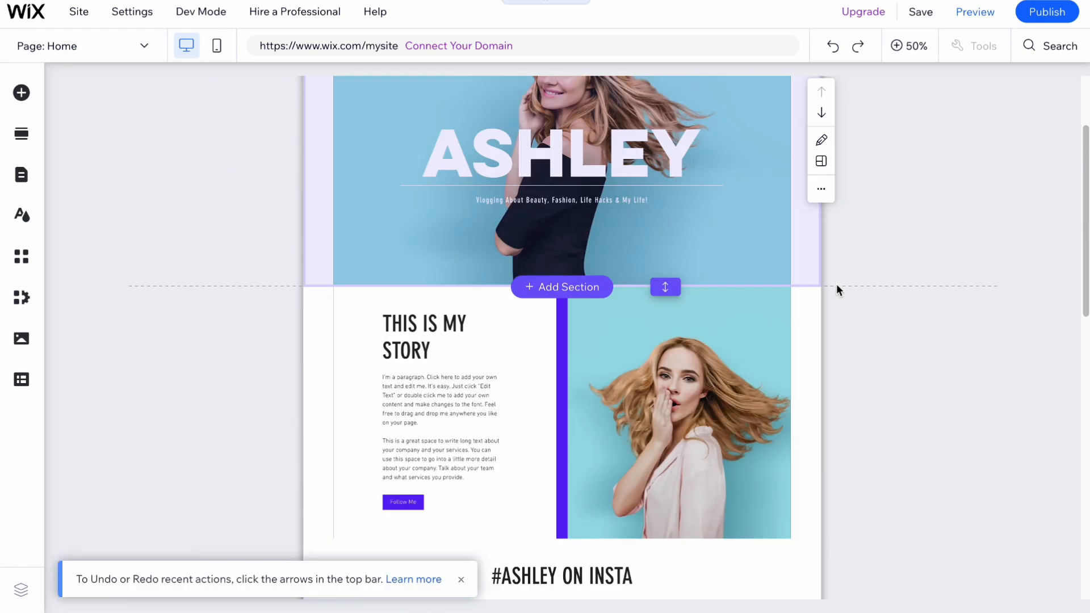
scroll(542, 420, "down", 10)
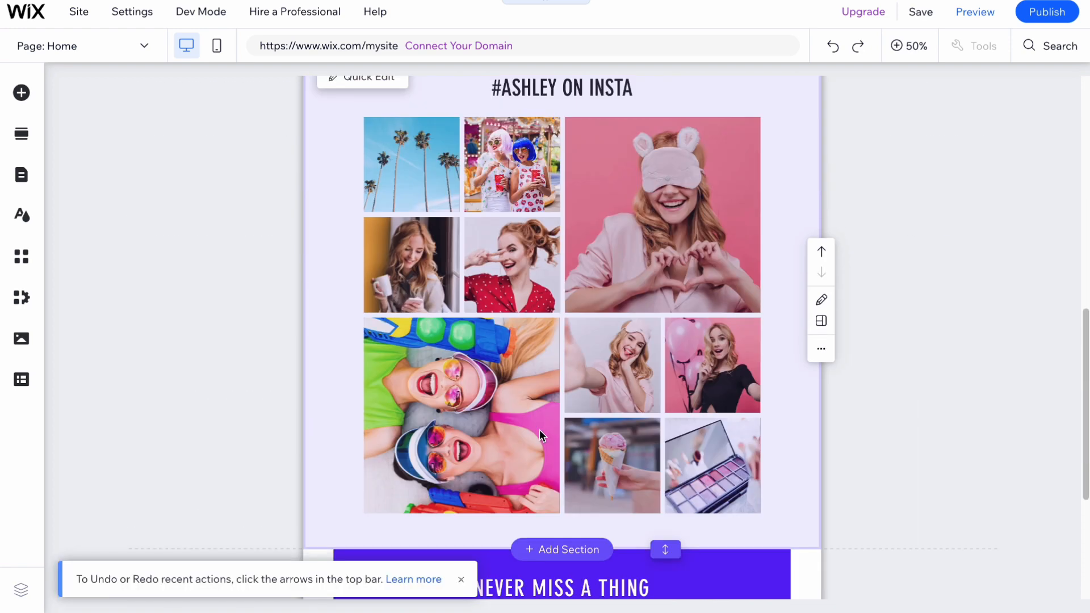
scroll(564, 419, "up", 5)
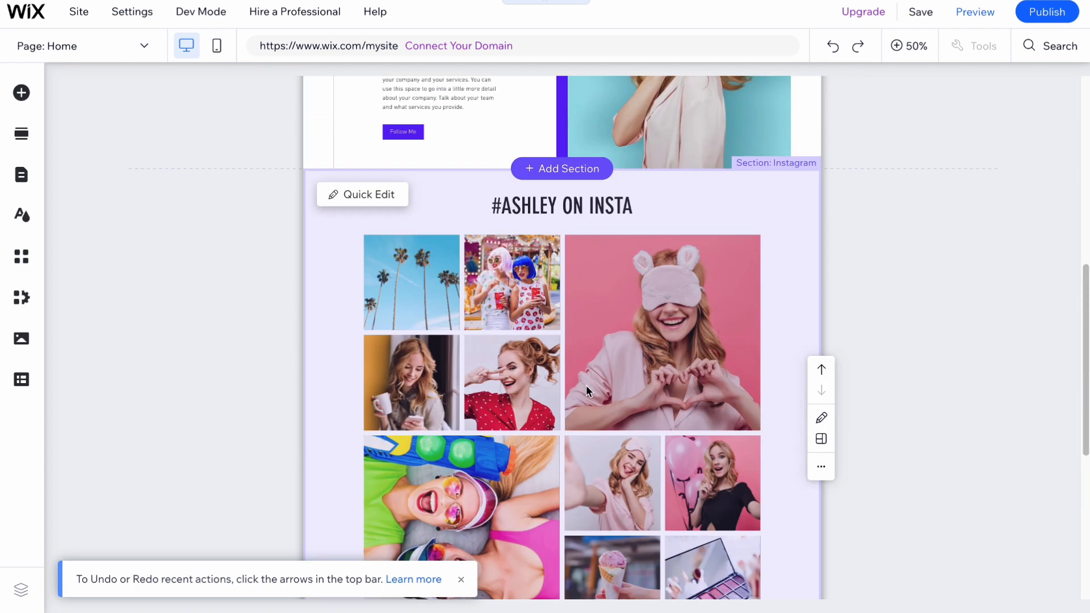
left_click(571, 168)
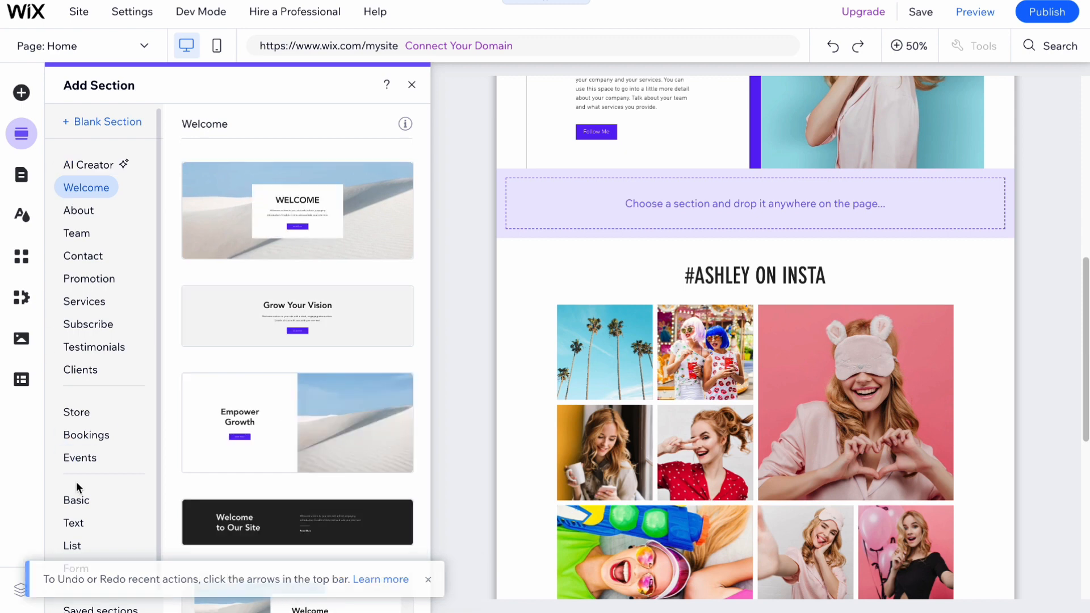
Step: Browse the About, Contact, Promotion, Services, Subscribe and Testimonials categories, then pick the Our Team template
left_click(76, 211)
left_click(86, 237)
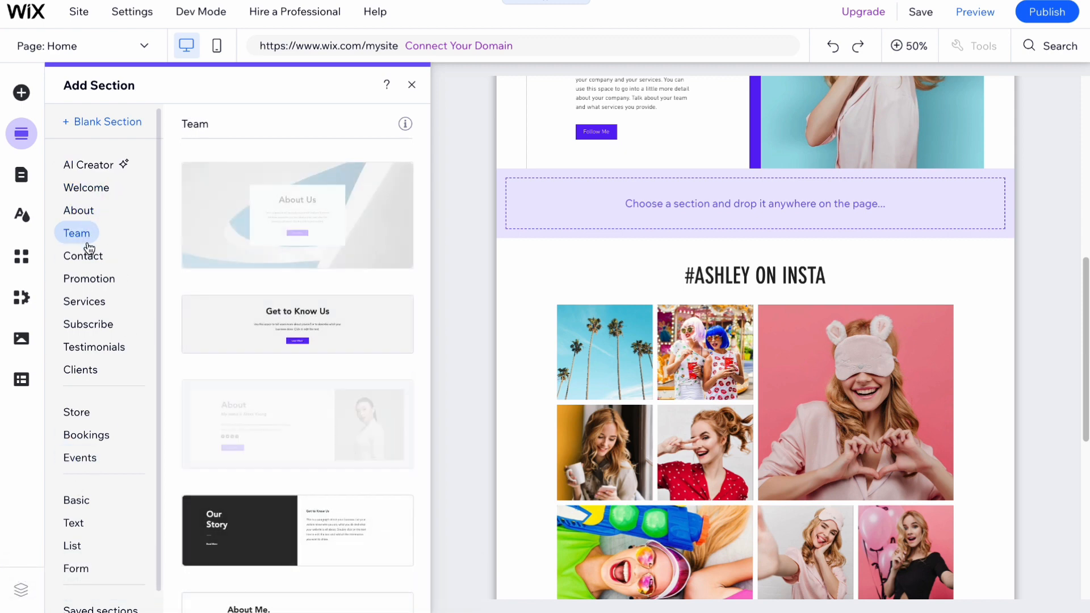
left_click(88, 256)
left_click(97, 279)
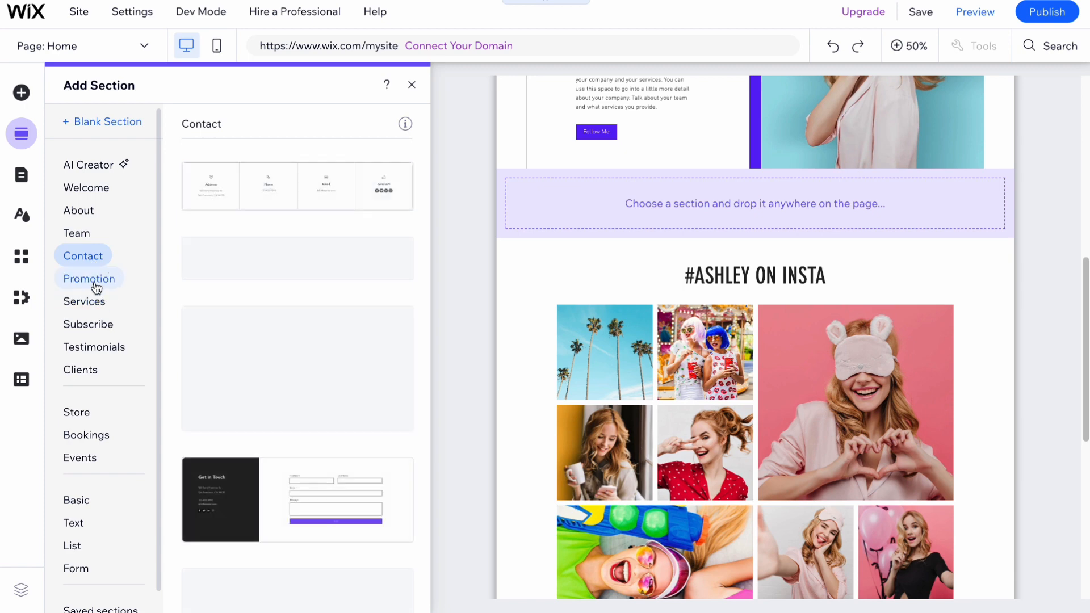
left_click(100, 313)
left_click(100, 328)
left_click(95, 348)
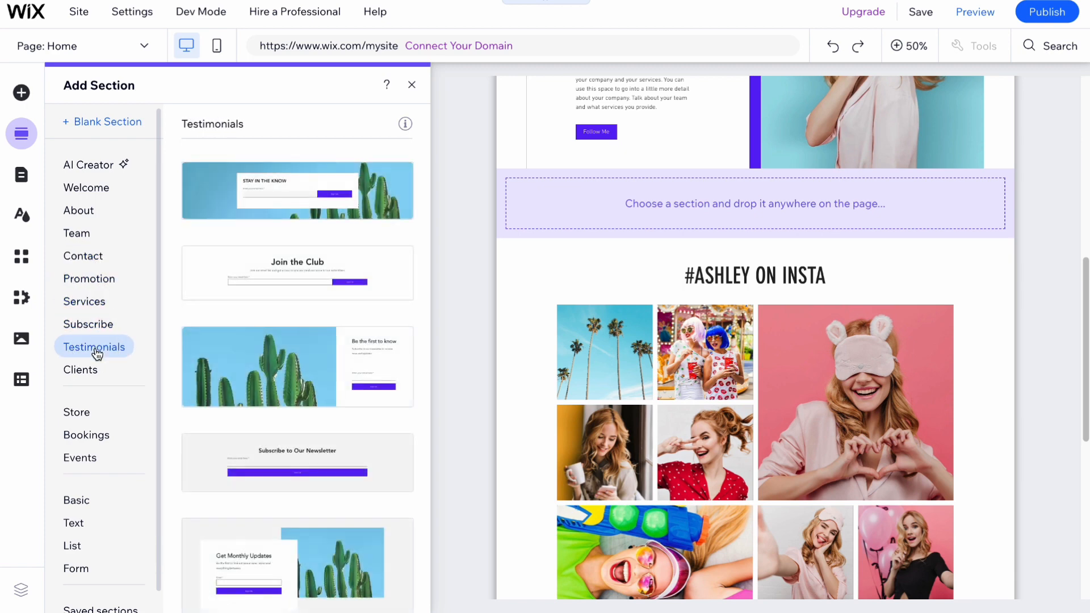
left_click(80, 211)
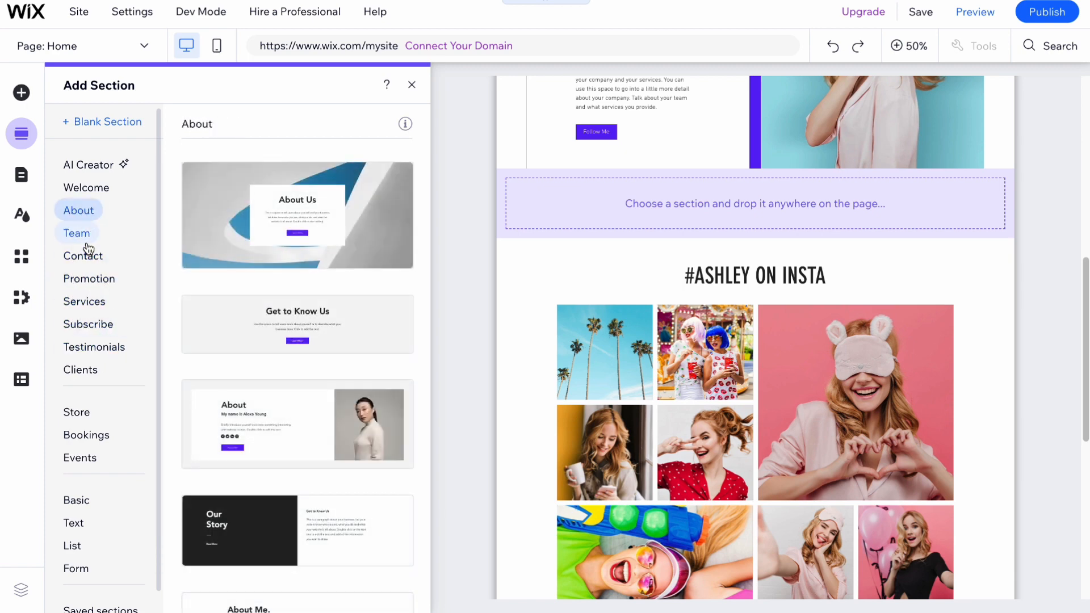
left_click(87, 239)
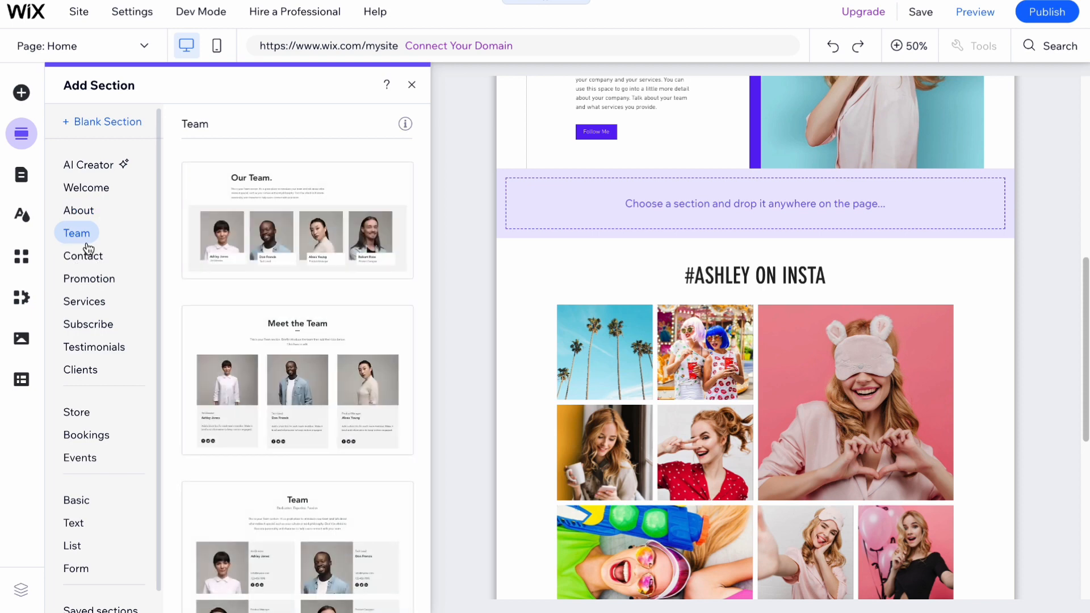
left_click(345, 192)
Step: Insert the Our Team section, zoom out to 50%, and move it below the Insta gallery
left_click(346, 192)
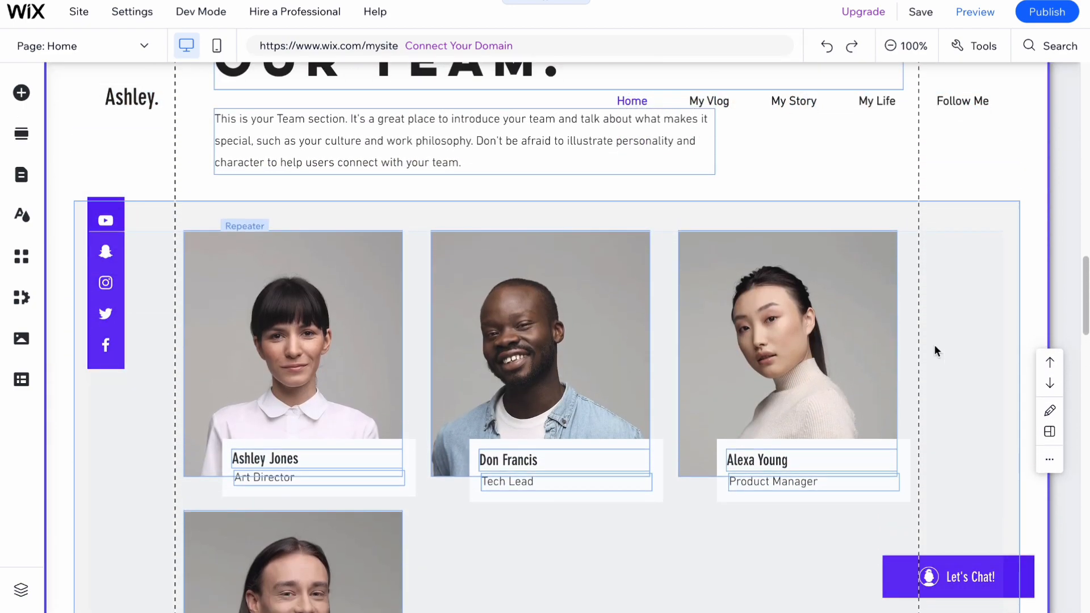
left_click(894, 45)
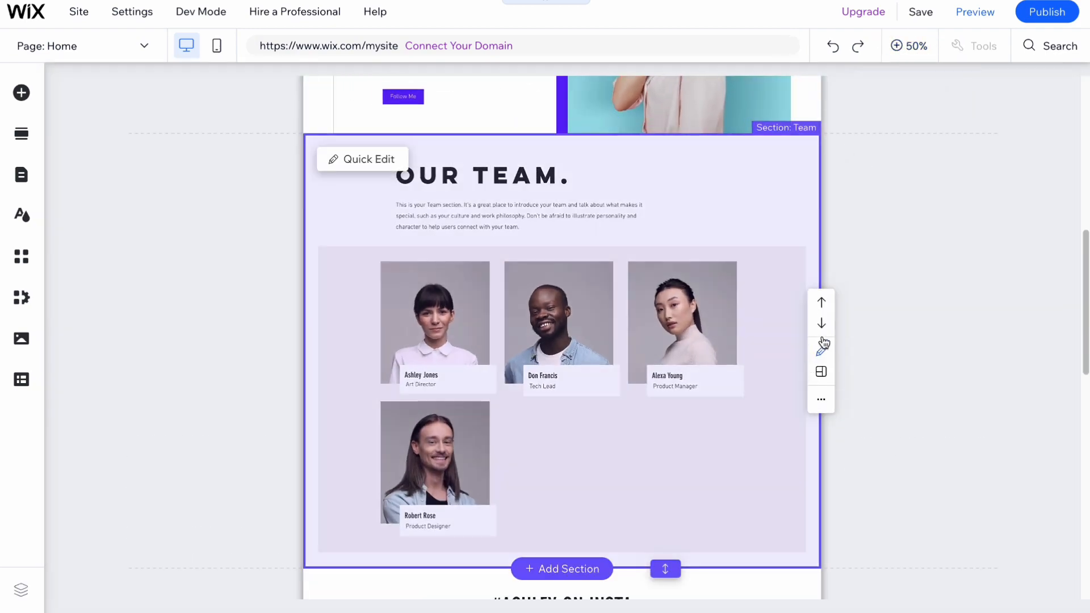
left_click(822, 324)
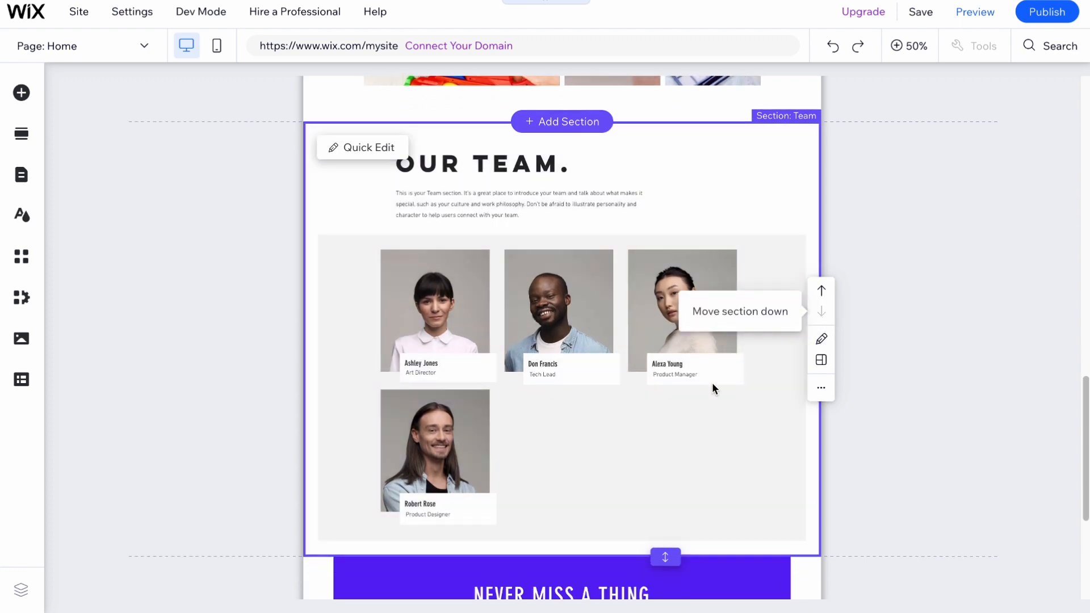
scroll(778, 305, "down", 2)
scroll(659, 289, "up", 2)
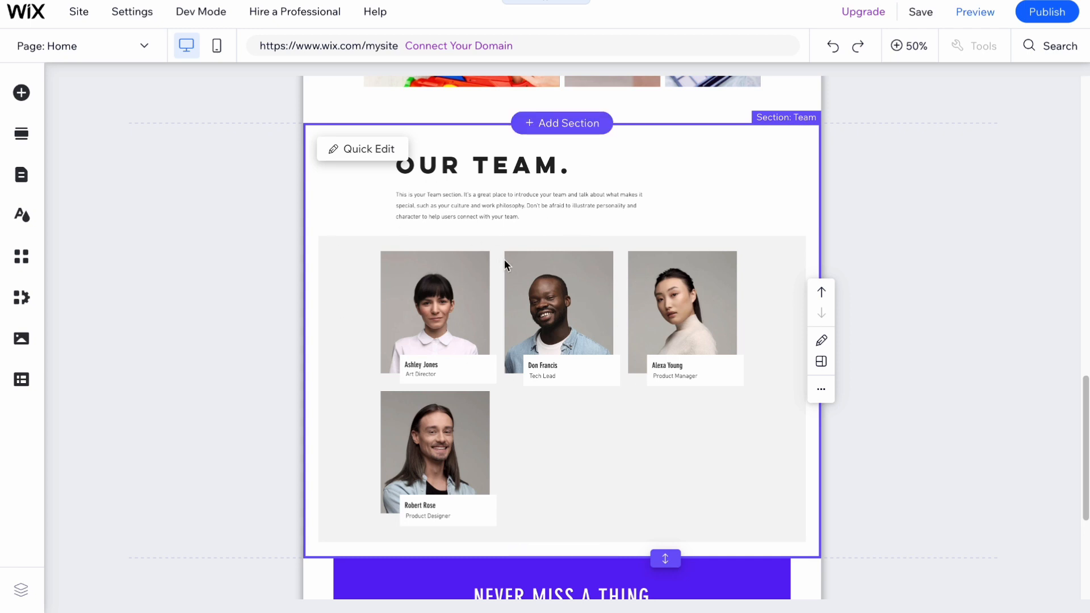
left_click(358, 150)
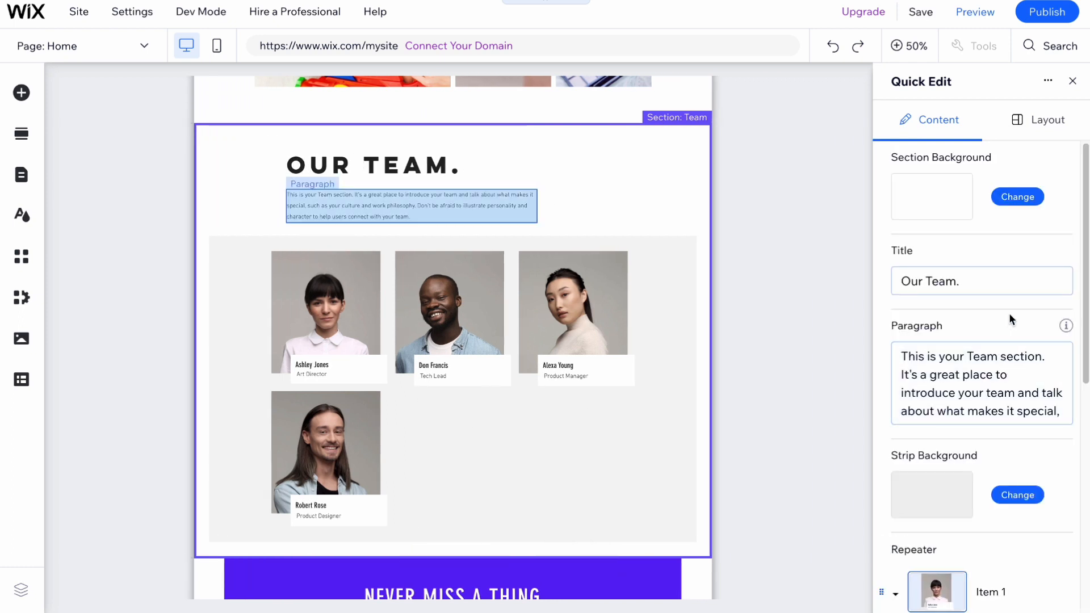
scroll(1016, 341, "down", 7)
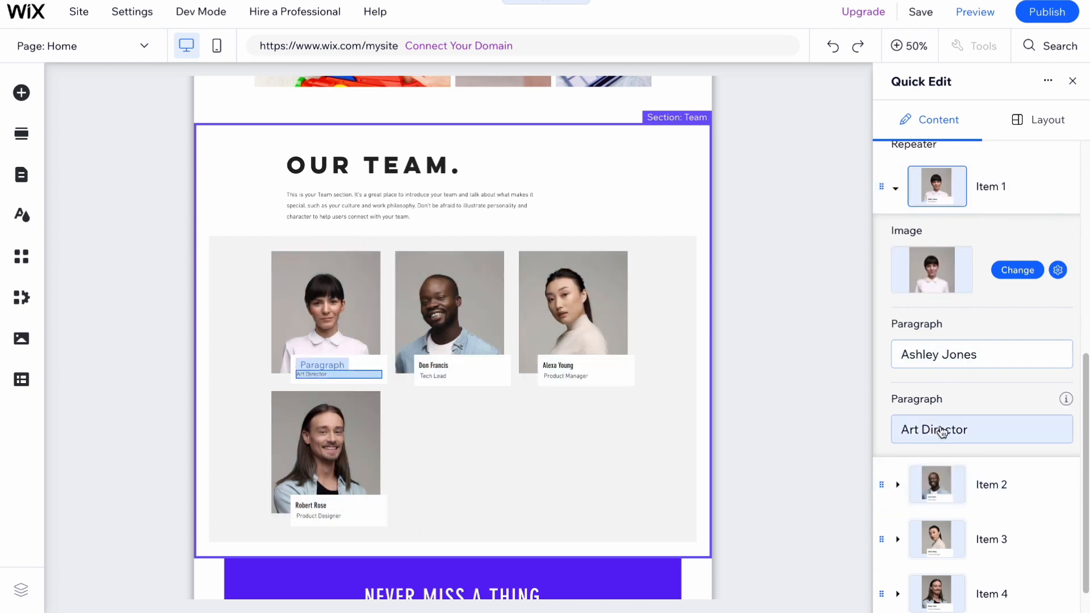
scroll(953, 420, "up", 5)
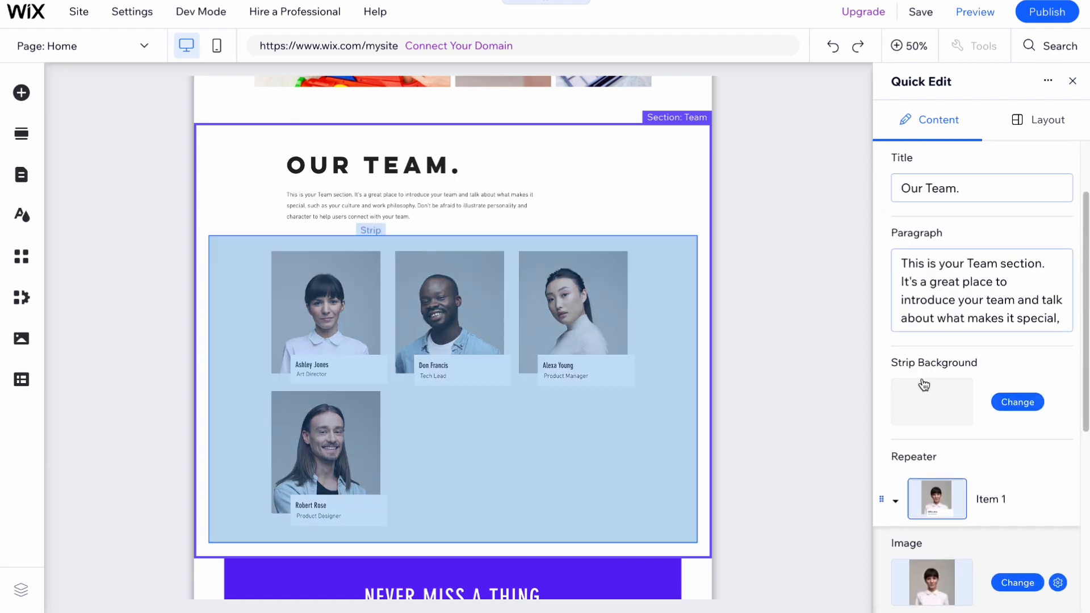
left_click(1070, 81)
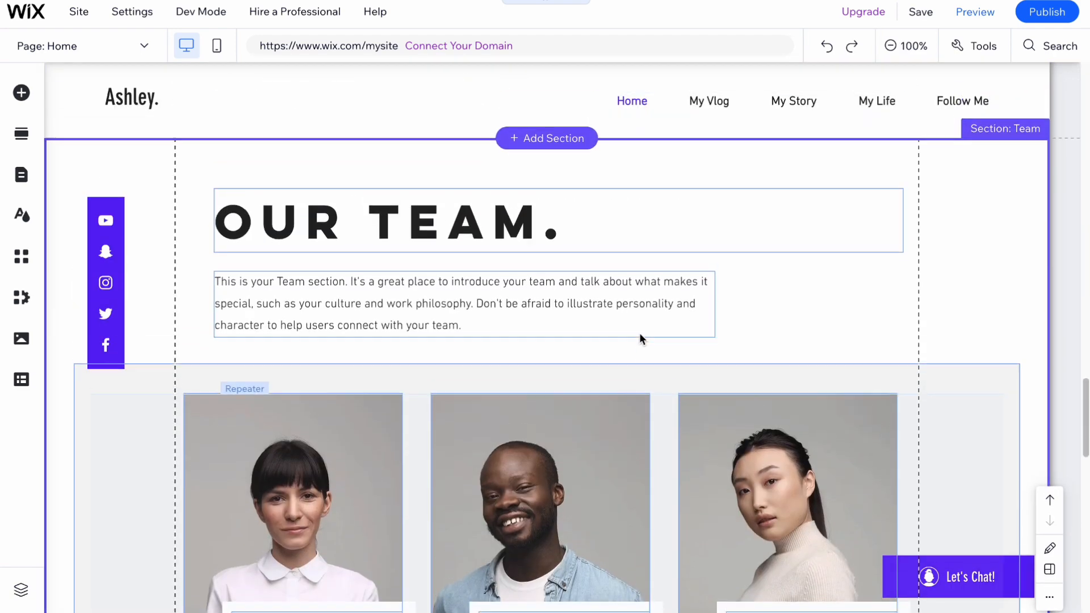
Step: Rename the OUR TEAM. heading to 'MY TEAM MEMBERS'
mouse_move(435, 258)
left_mouse_down()
mouse_move(401, 246)
mouse_move(435, 247)
left_mouse_up()
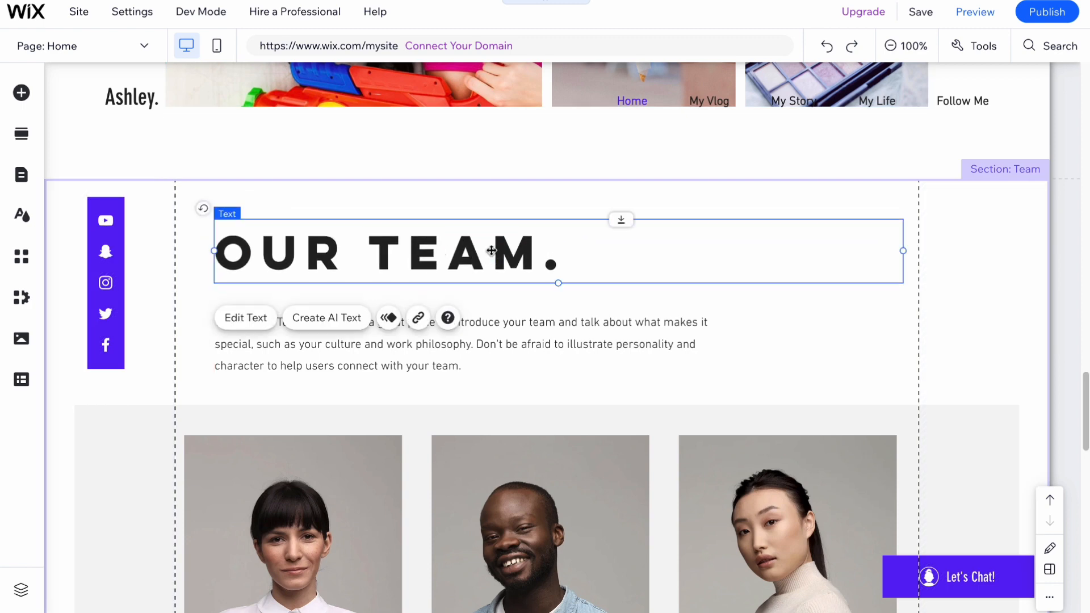
double_click(494, 250)
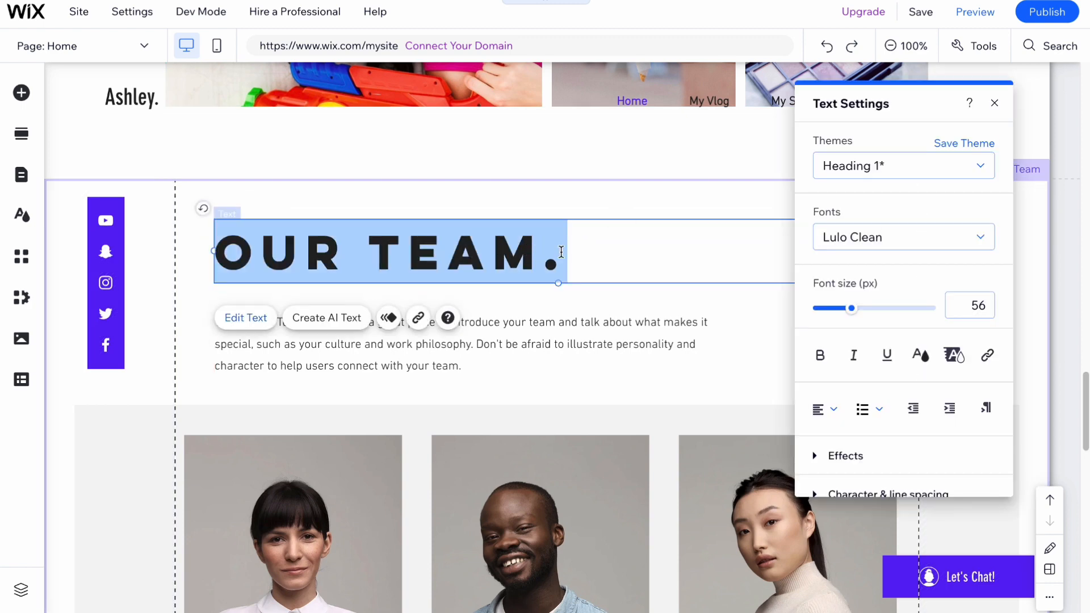
type("MY R")
key("BackSpace")
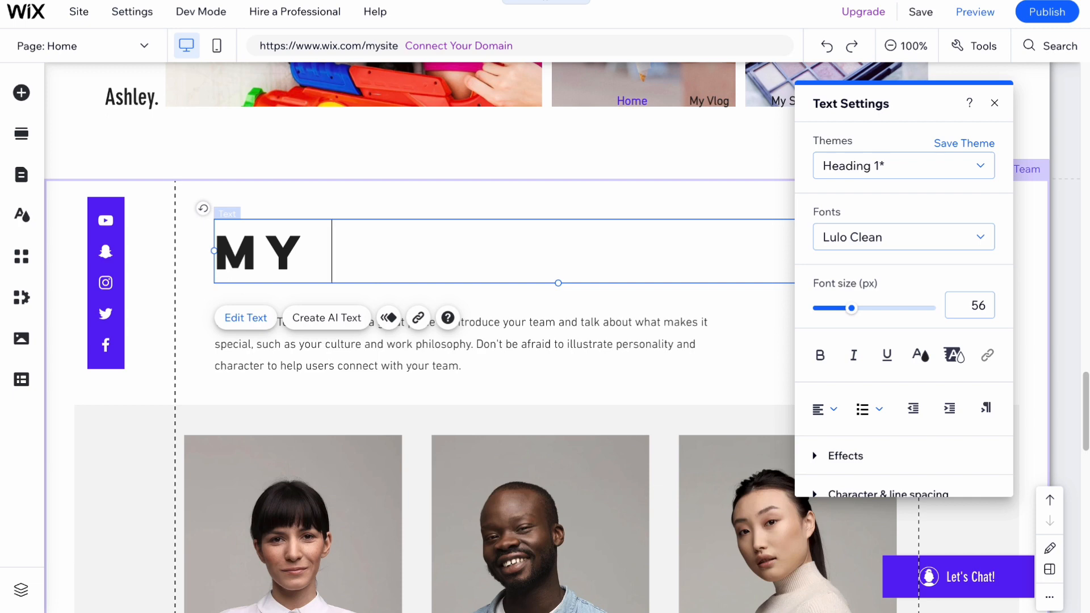
type("TEAM ME")
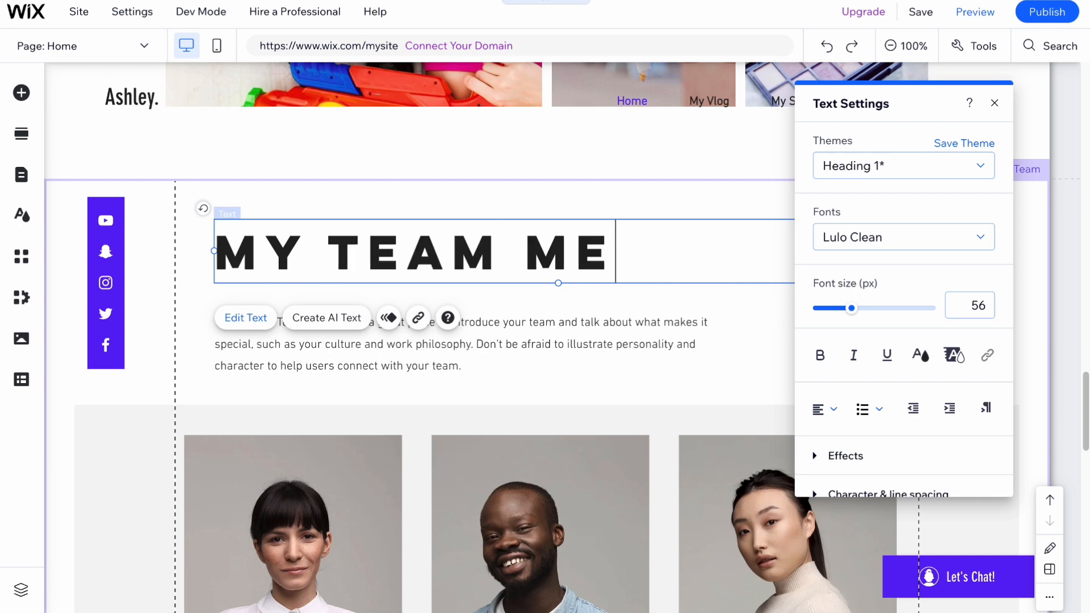
type("MBERS")
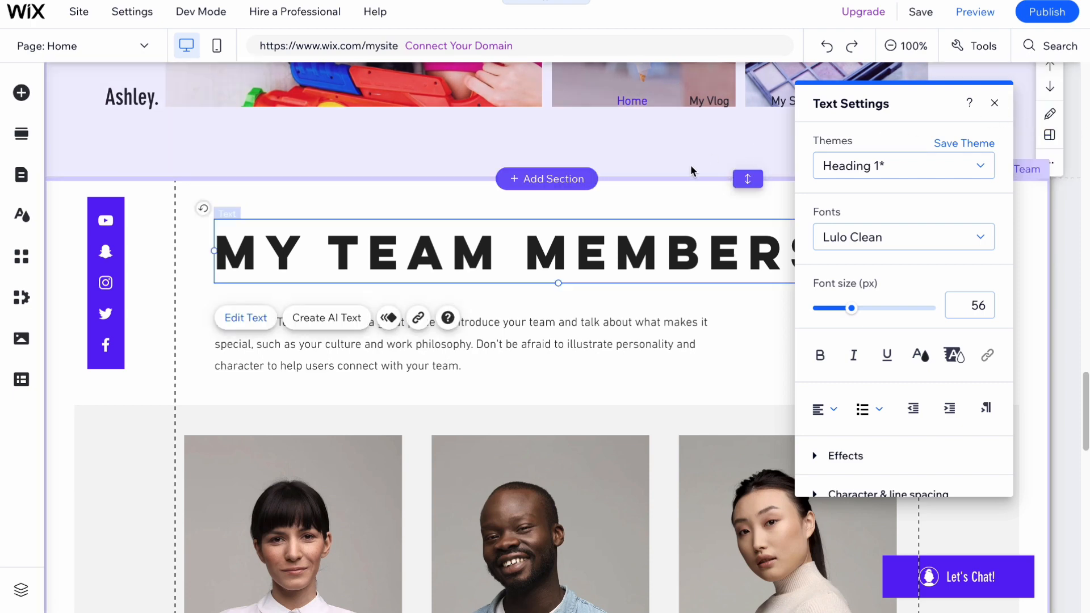
left_click(628, 207)
Step: Reduce the MY TEAM MEMBERS heading font size from 56 to 35
double_click(761, 248)
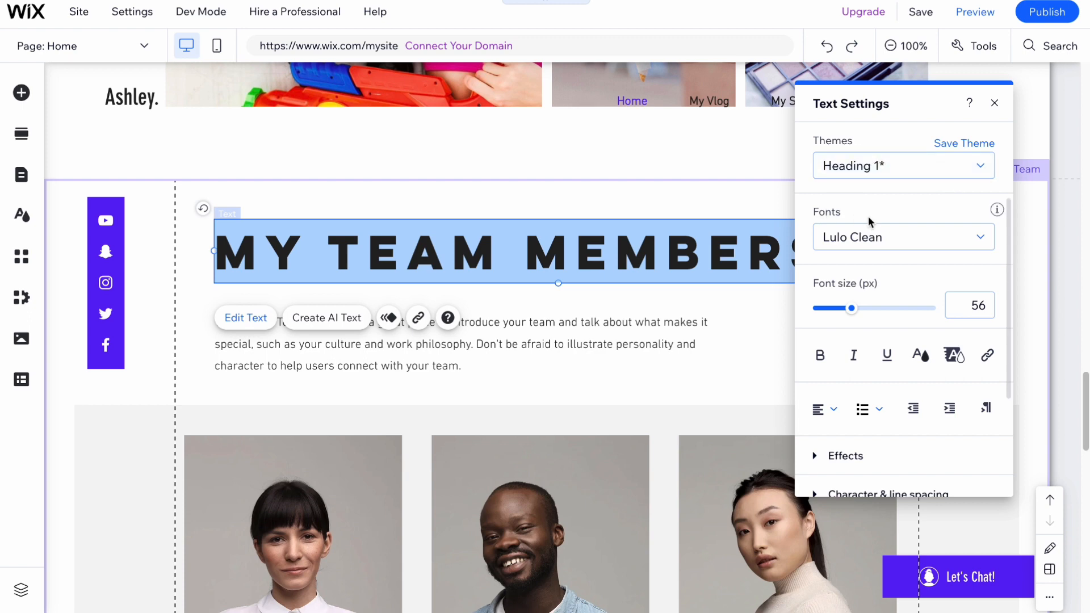
left_click_drag(851, 310, 836, 317)
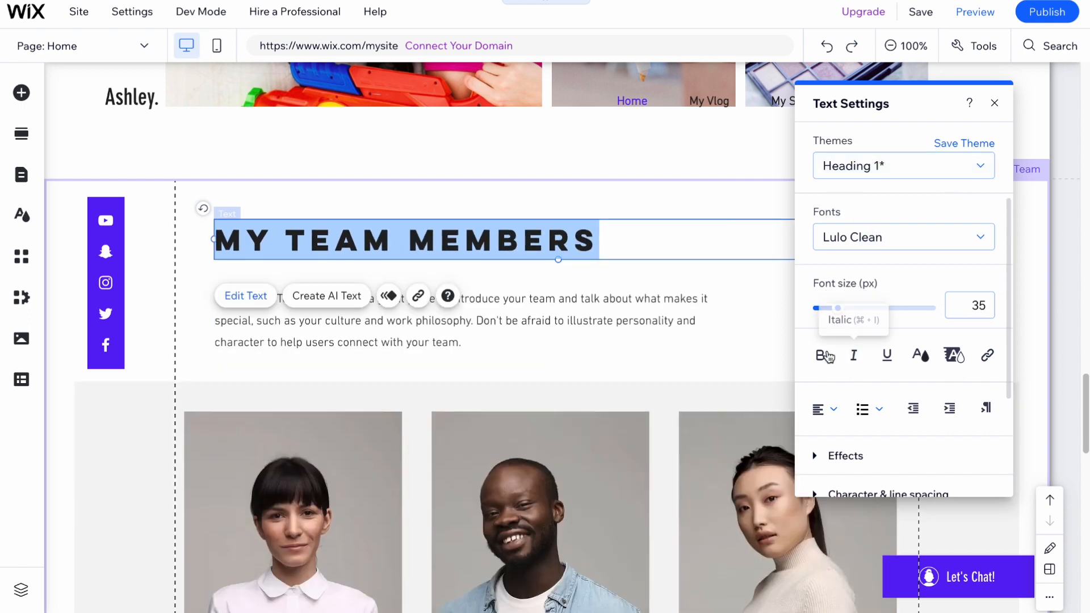
left_click(869, 305)
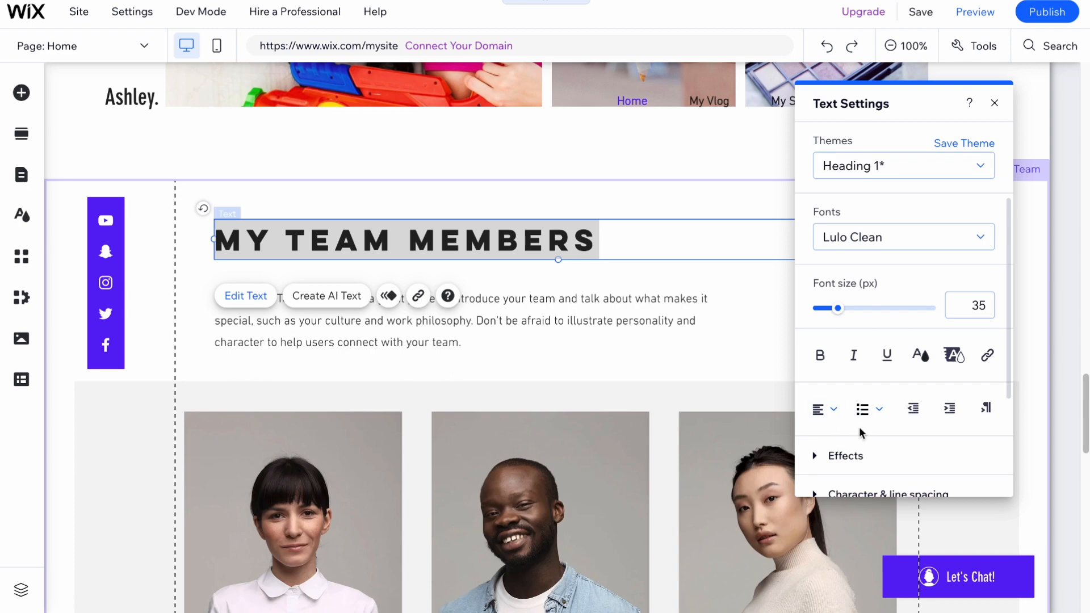
scroll(861, 426, "down", 1)
left_click(722, 211)
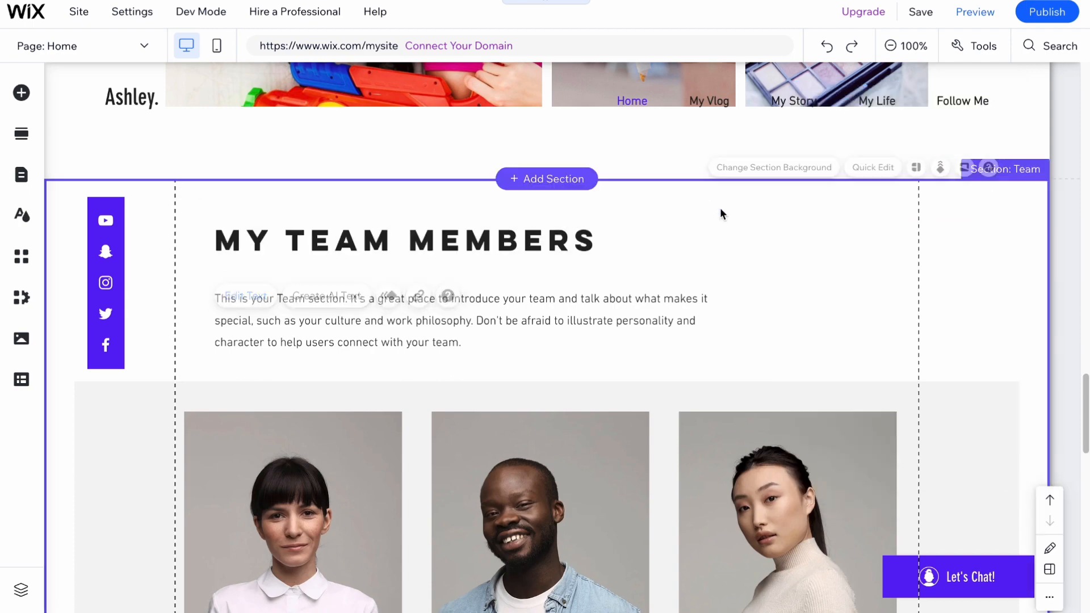
scroll(780, 392, "up", 15)
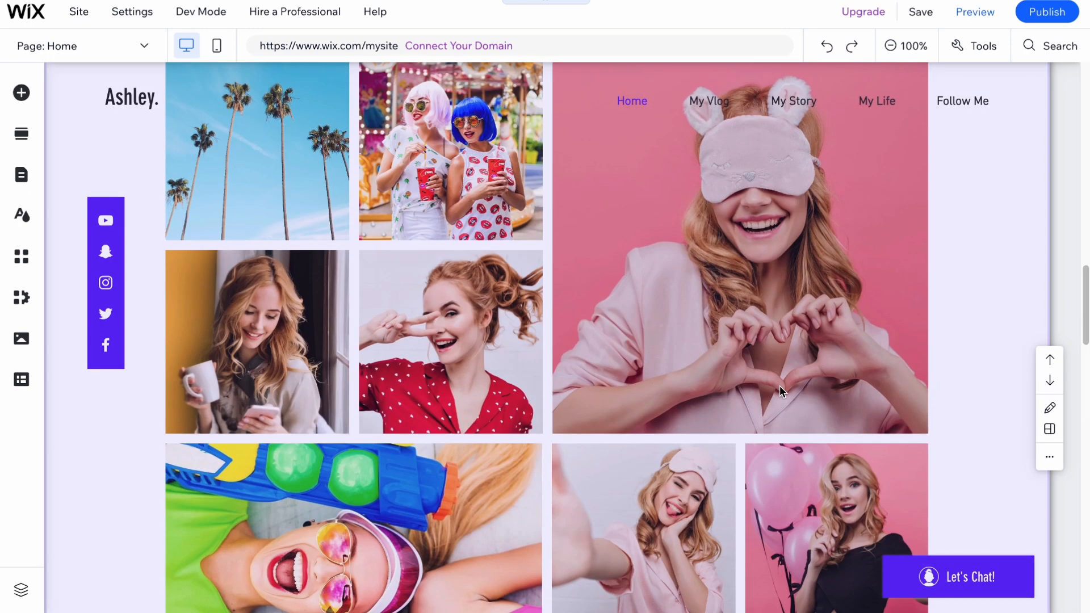
scroll(779, 392, "down", 5)
scroll(778, 386, "down", 1)
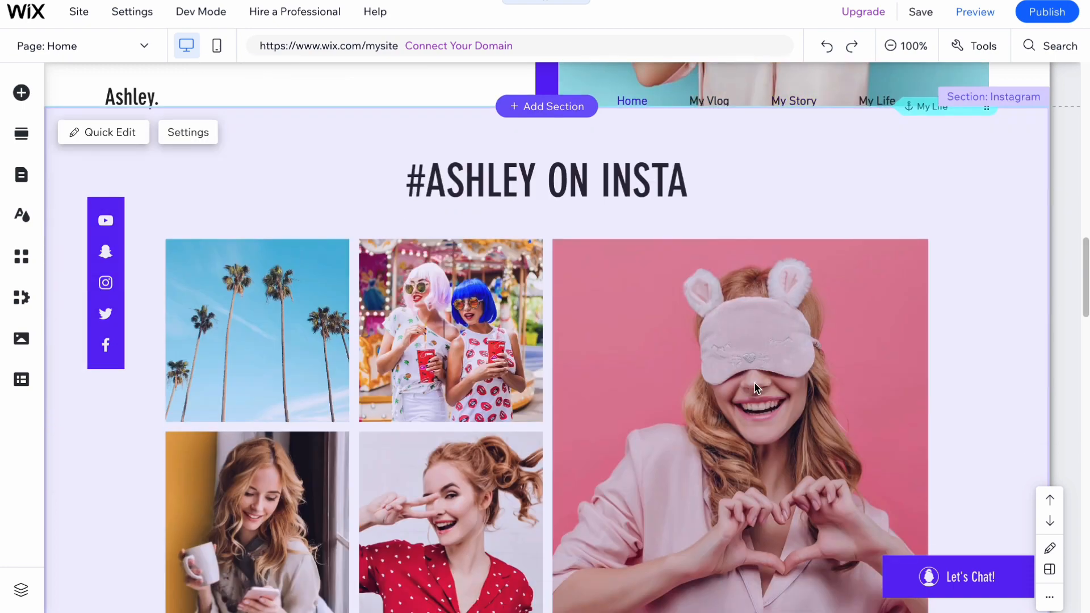
scroll(760, 386, "down", 3)
left_click(405, 184)
scroll(227, 187, "up", 3)
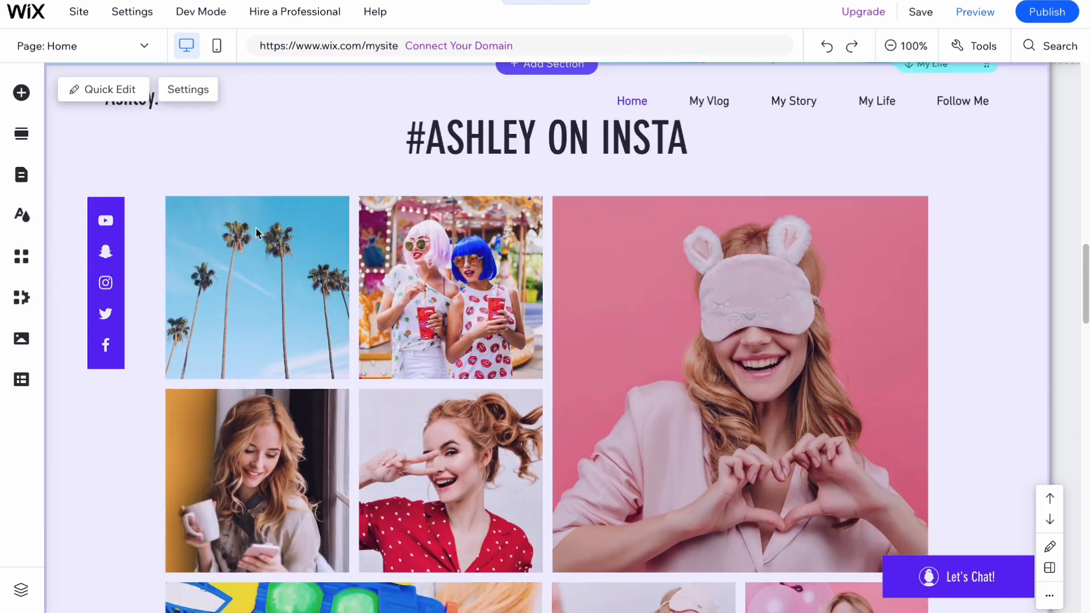
left_click(114, 194)
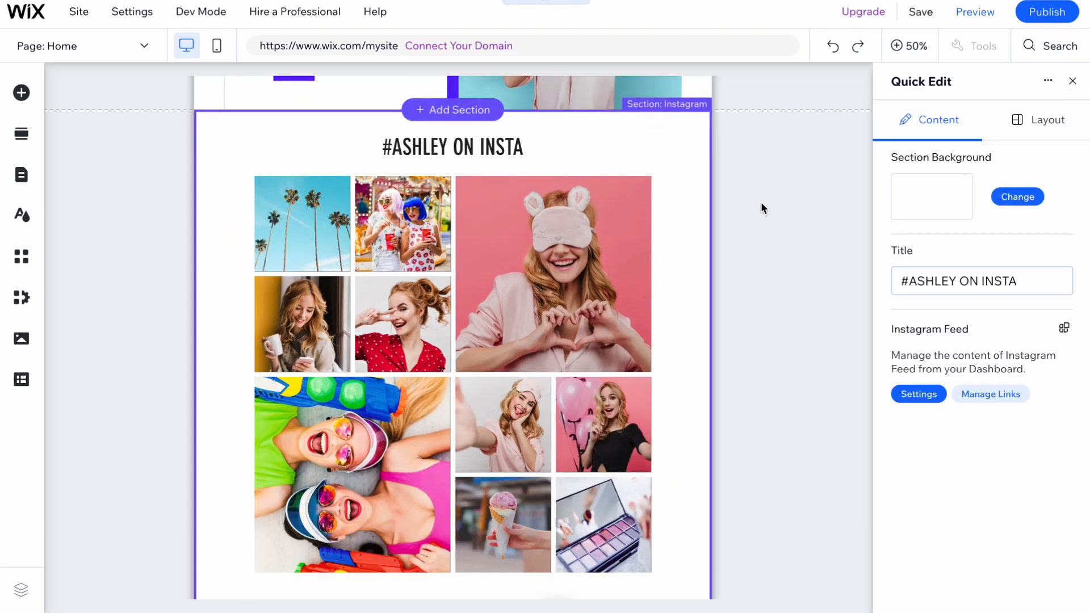
left_click(1038, 121)
left_click(942, 120)
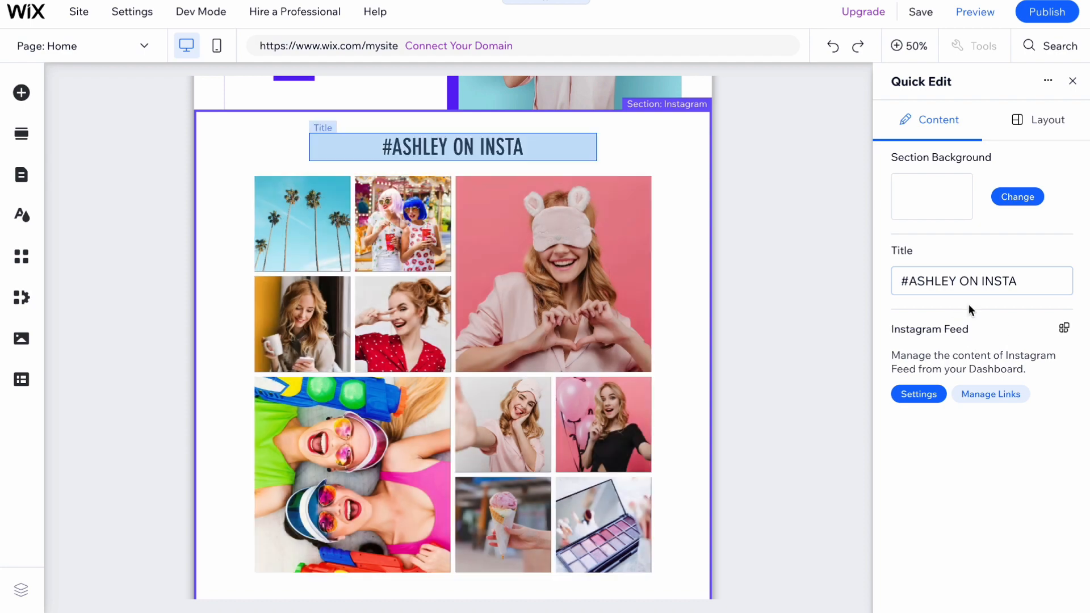
scroll(623, 367, "down", 6)
scroll(624, 367, "up", 8)
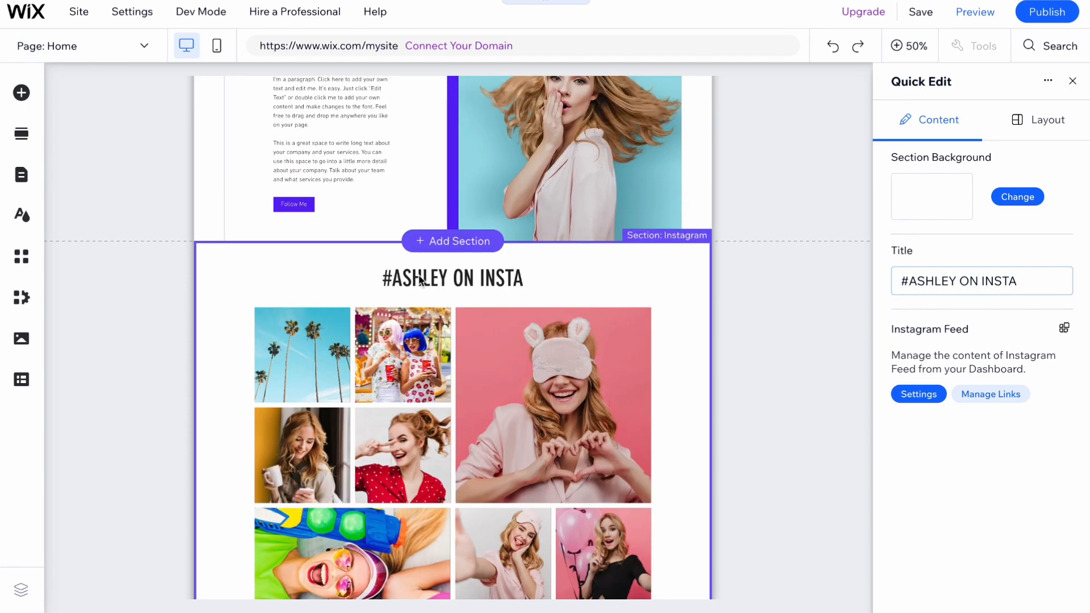
left_click(1073, 80)
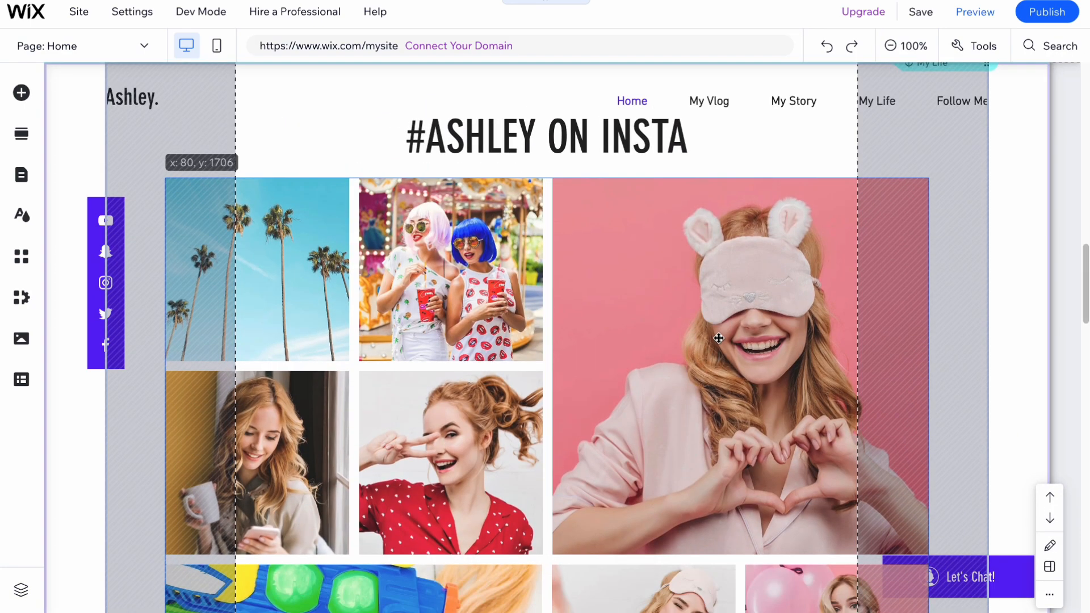
left_click(718, 339)
Step: Remove the Instagram photo feed, leaving the #ASHLEY ON INSTA section empty
mouse_move(664, 402)
left_mouse_down()
mouse_move(545, 426)
mouse_move(633, 389)
mouse_move(632, 358)
mouse_move(628, 433)
mouse_move(634, 400)
mouse_move(643, 403)
left_mouse_up()
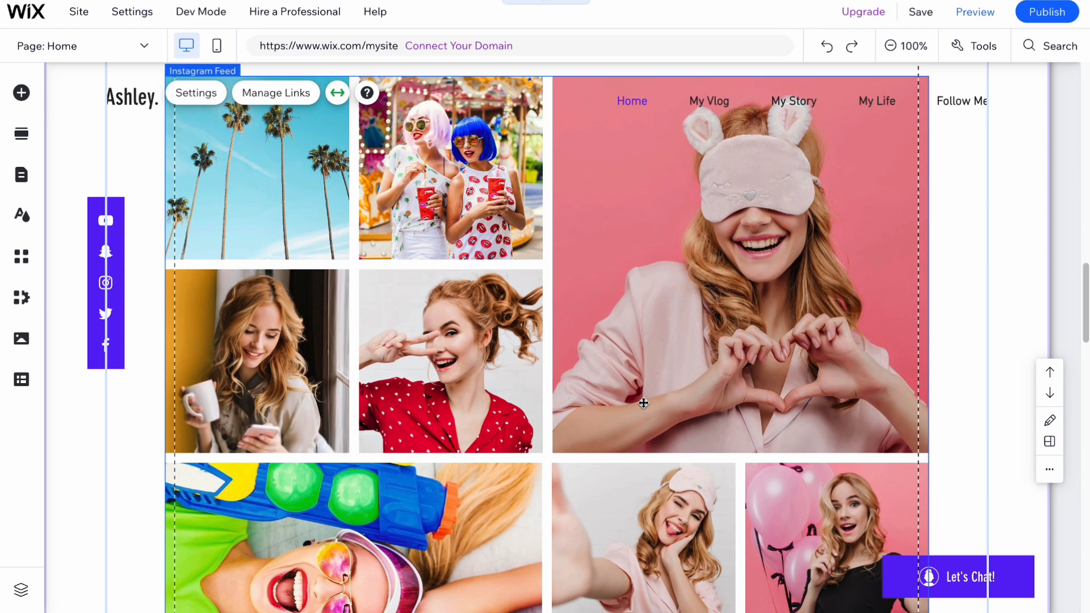
left_click_drag(643, 403, 630, 351)
key("Delete")
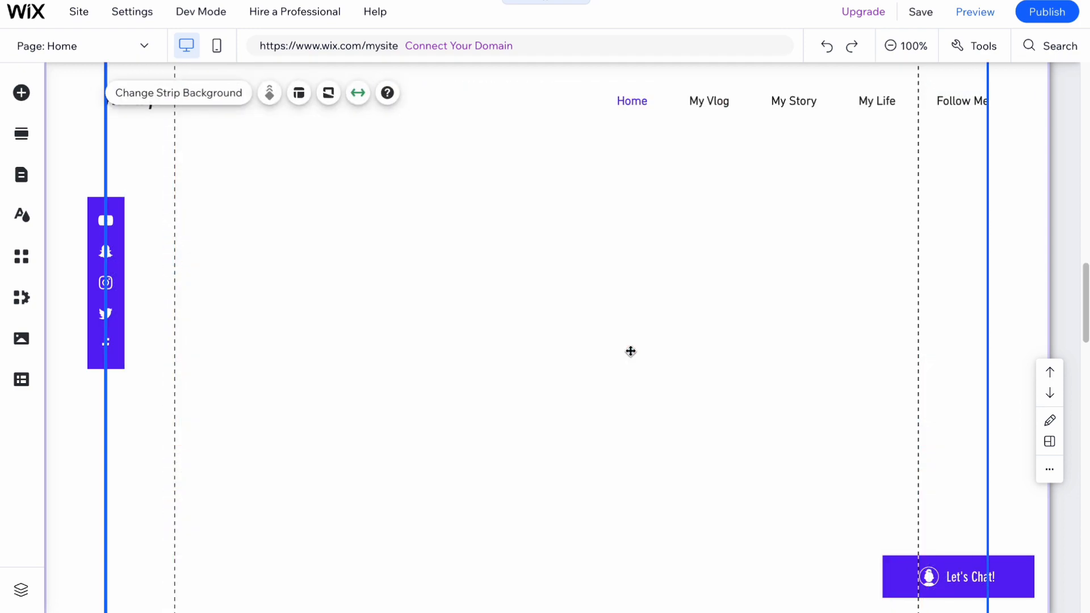
scroll(649, 323, "up", 1)
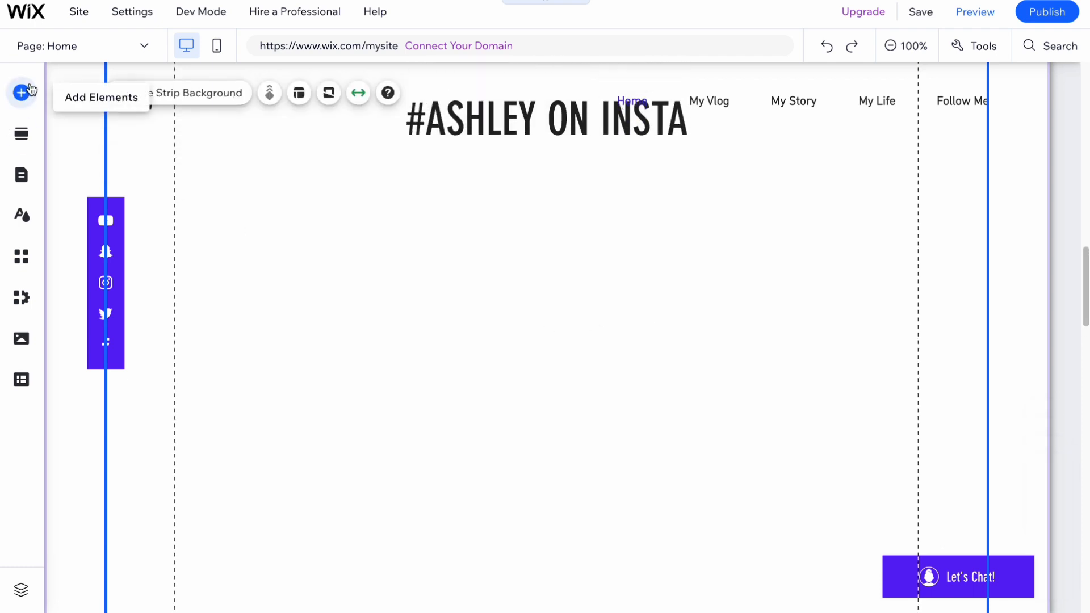
scroll(644, 320, "down", 2)
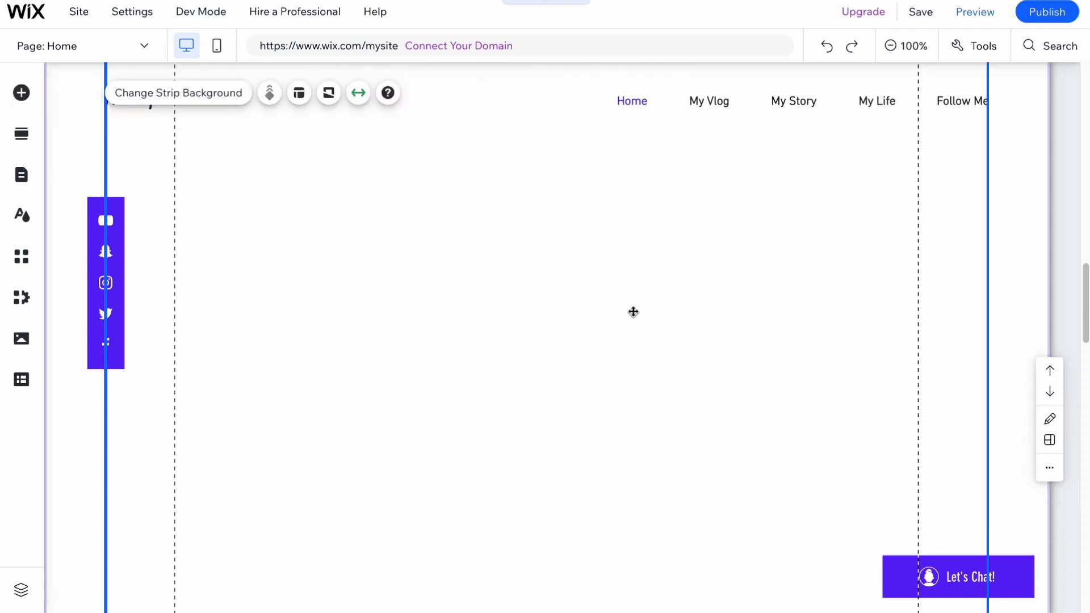
left_click(23, 94)
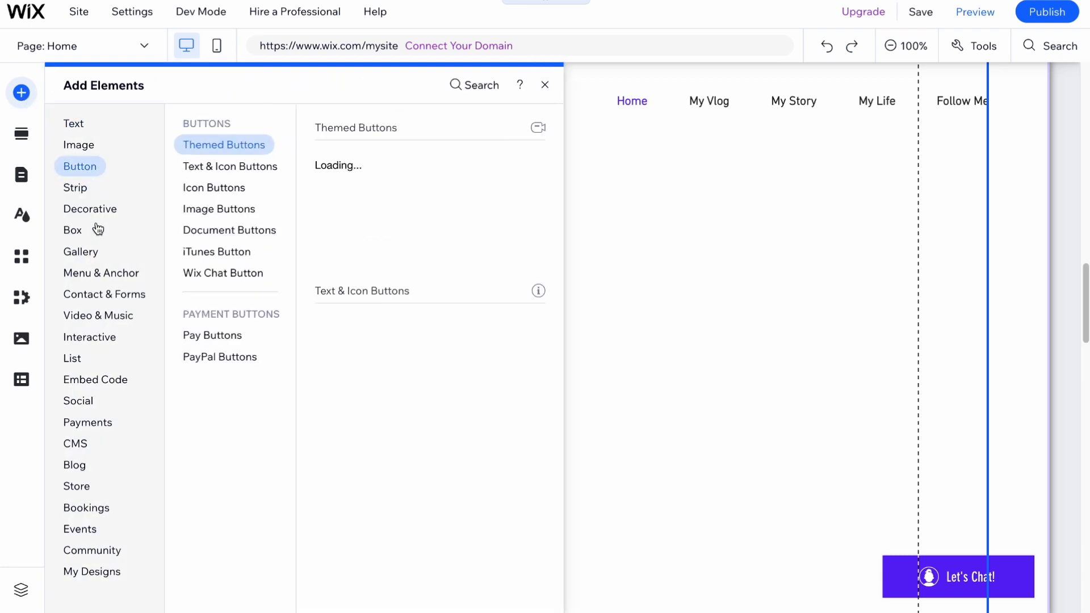
Step: Drag a gallery toward the emptied section and select the empty strip
mouse_move(86, 253)
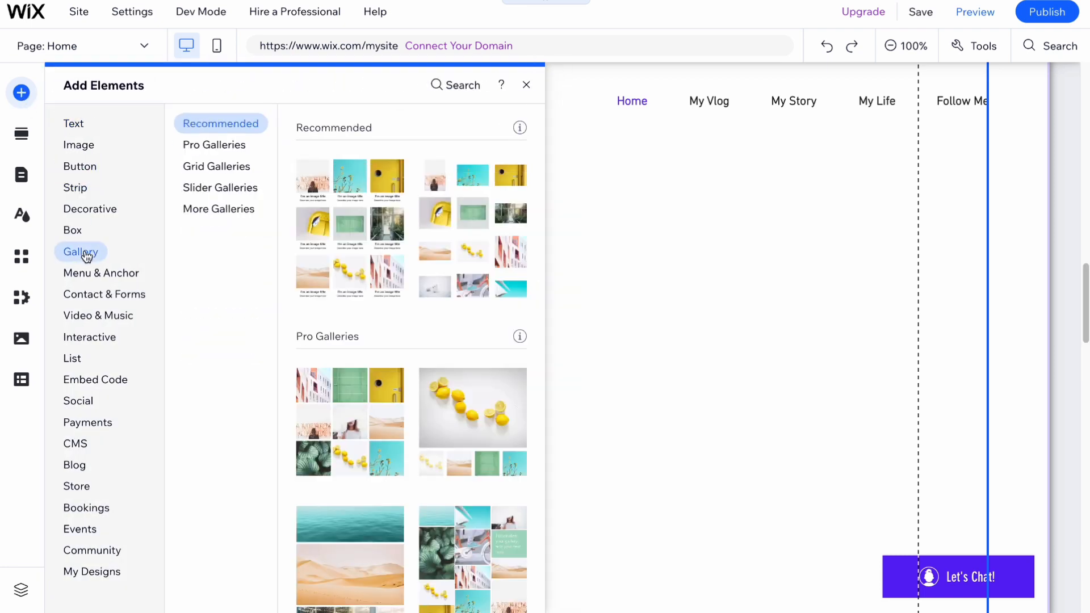
mouse_move(83, 152)
left_click_drag(328, 214, 459, 269)
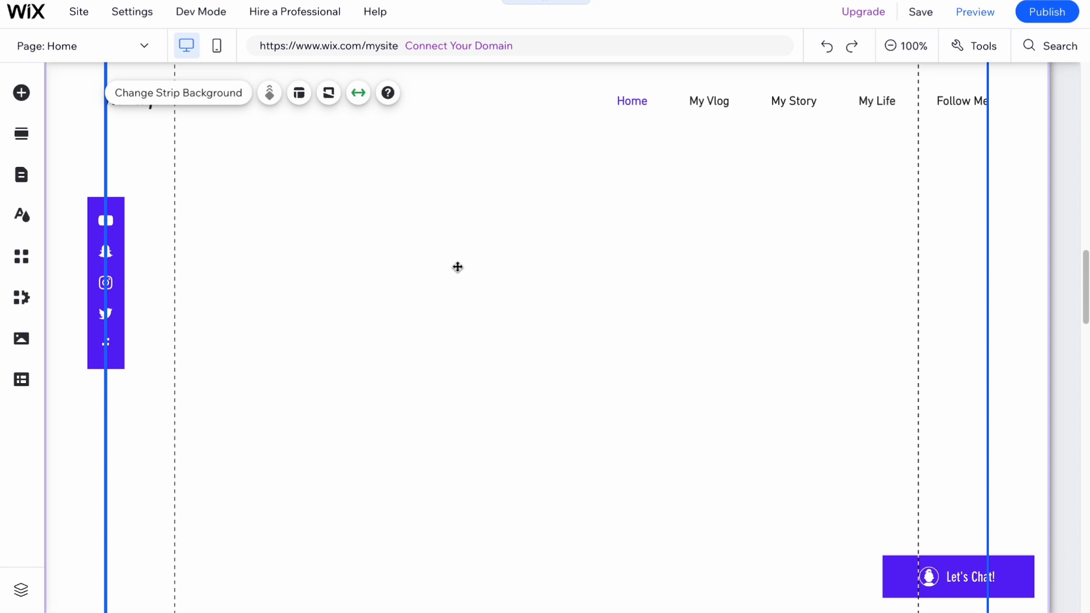
scroll(565, 315, "down", 4)
scroll(564, 314, "up", 7)
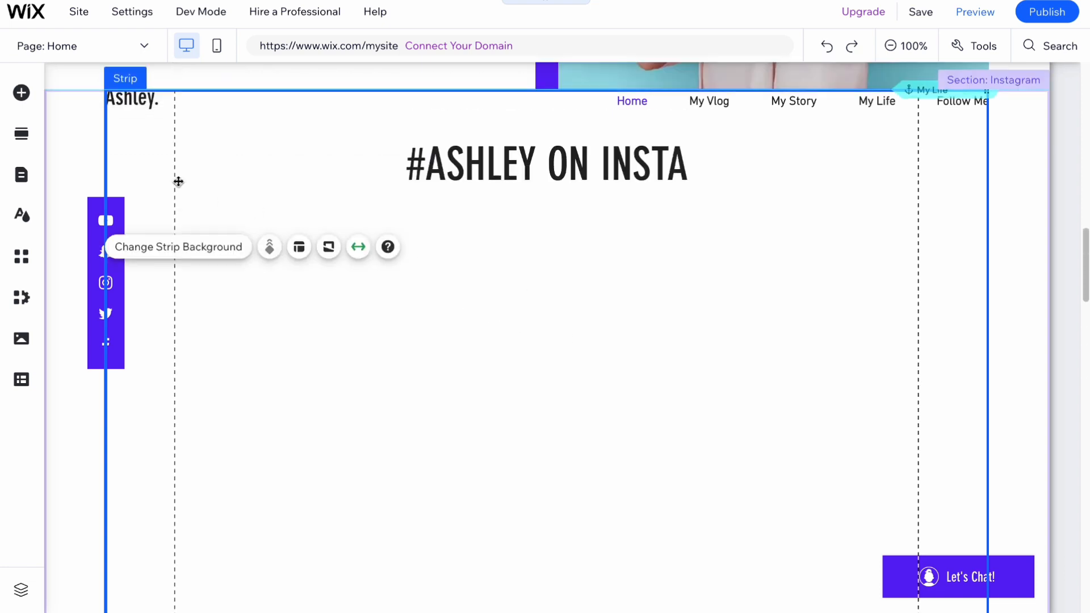
left_click(485, 445)
scroll(486, 446, "down", 2)
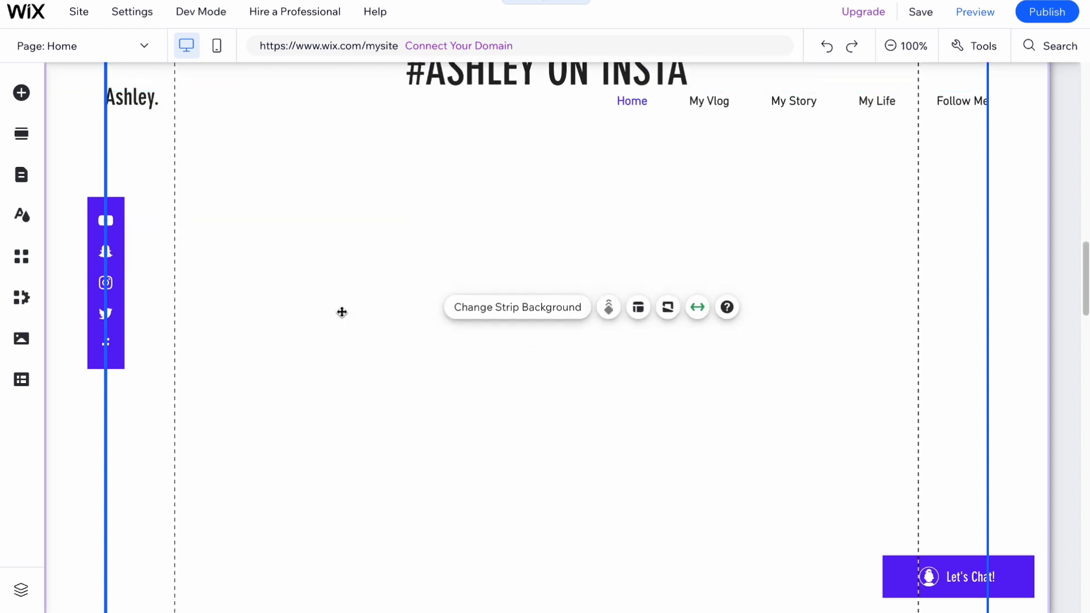
Step: Add a Recommended gallery with sample images to the empty strip and select it
left_click(21, 93)
left_click(348, 227)
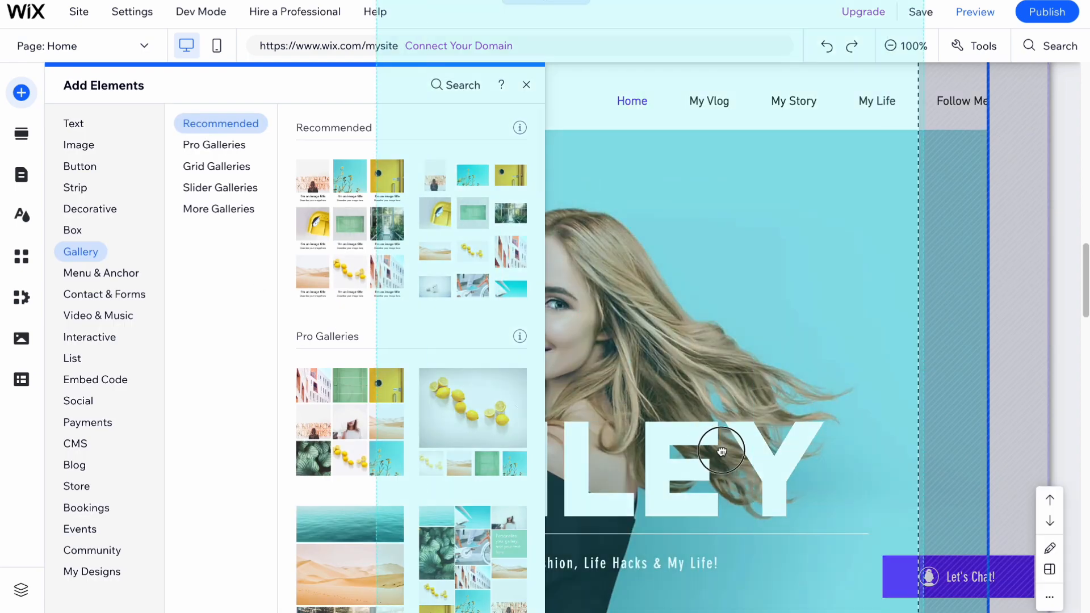
scroll(546, 437, "down", 7)
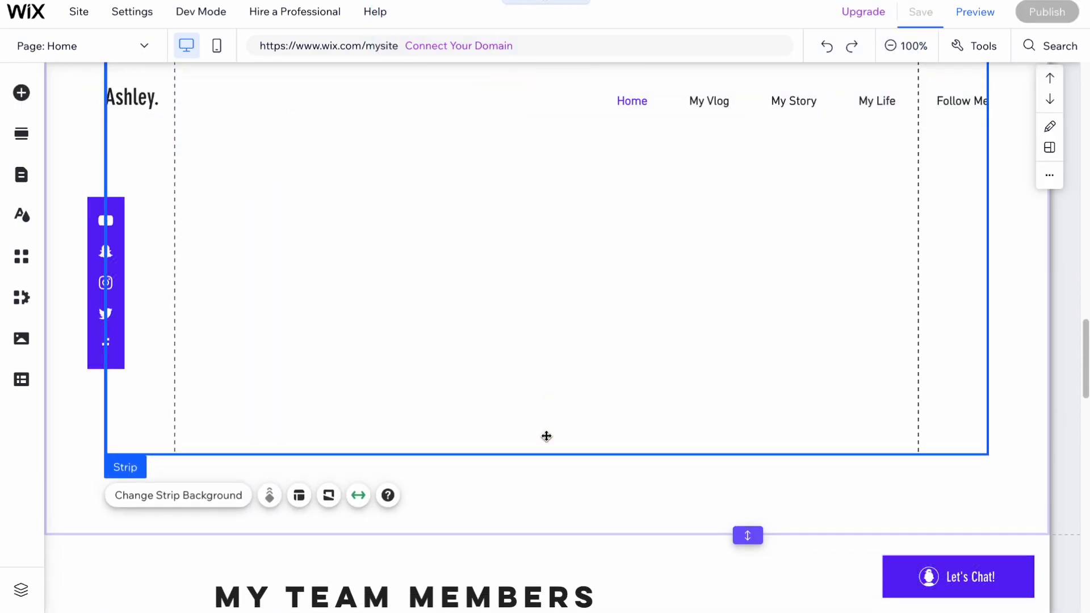
scroll(546, 437, "up", 15)
scroll(546, 436, "down", 3)
scroll(546, 436, "down", 8)
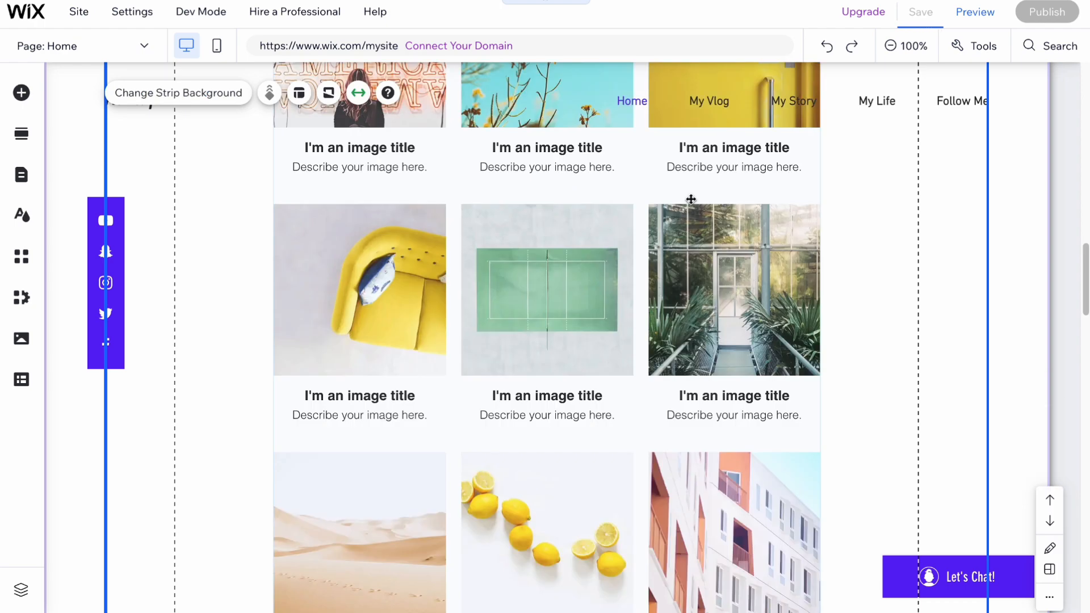
left_click(632, 290)
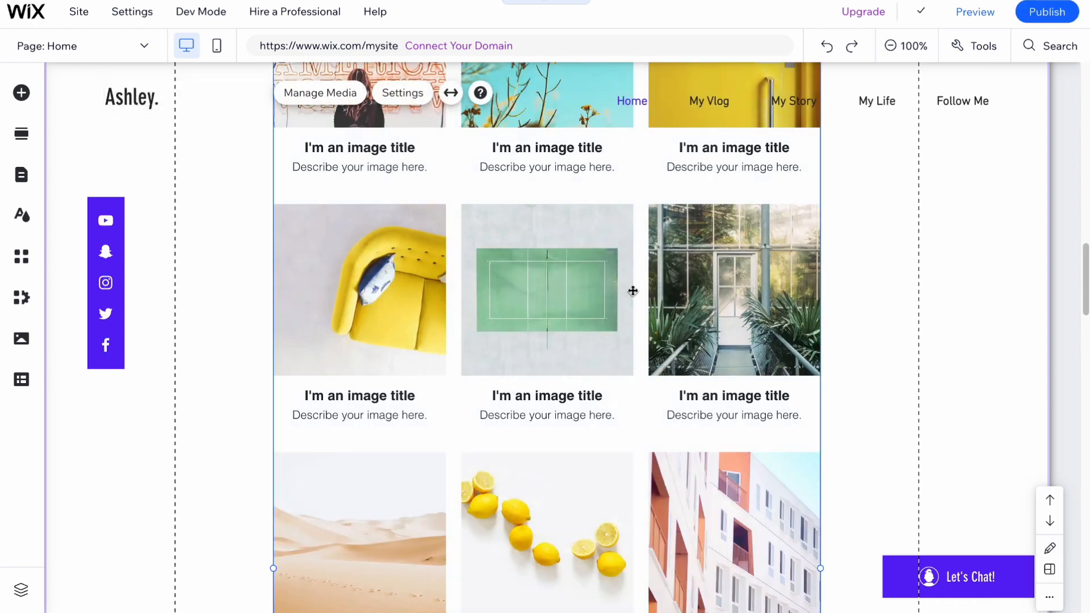
Step: Return to the ASHLEY hero at the top and select the header navigation menu
scroll(532, 326, "up", 15)
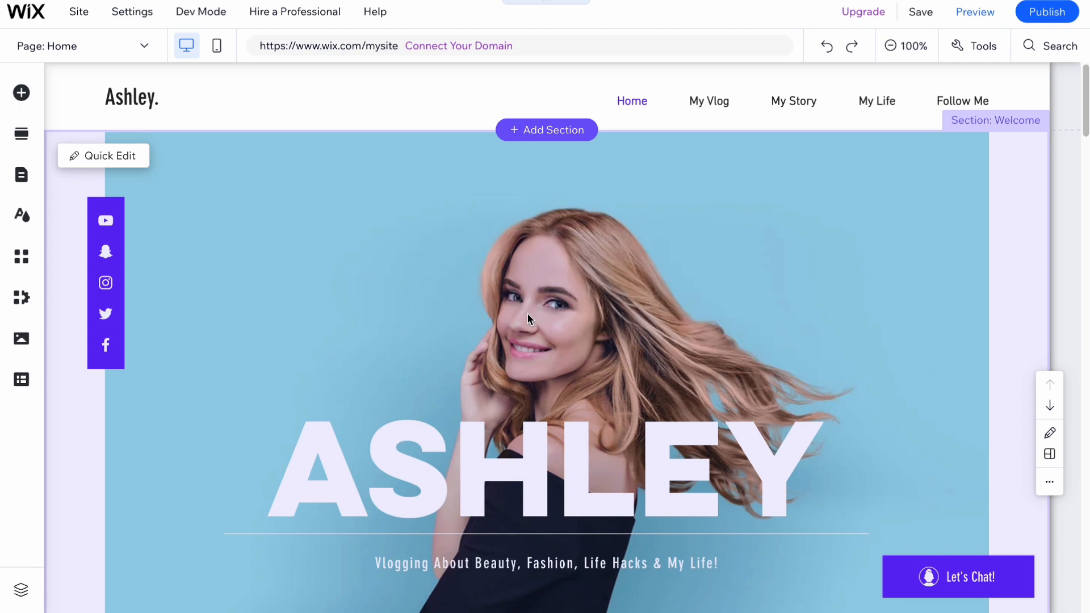
scroll(527, 319, "down", 2)
scroll(823, 295, "down", 5)
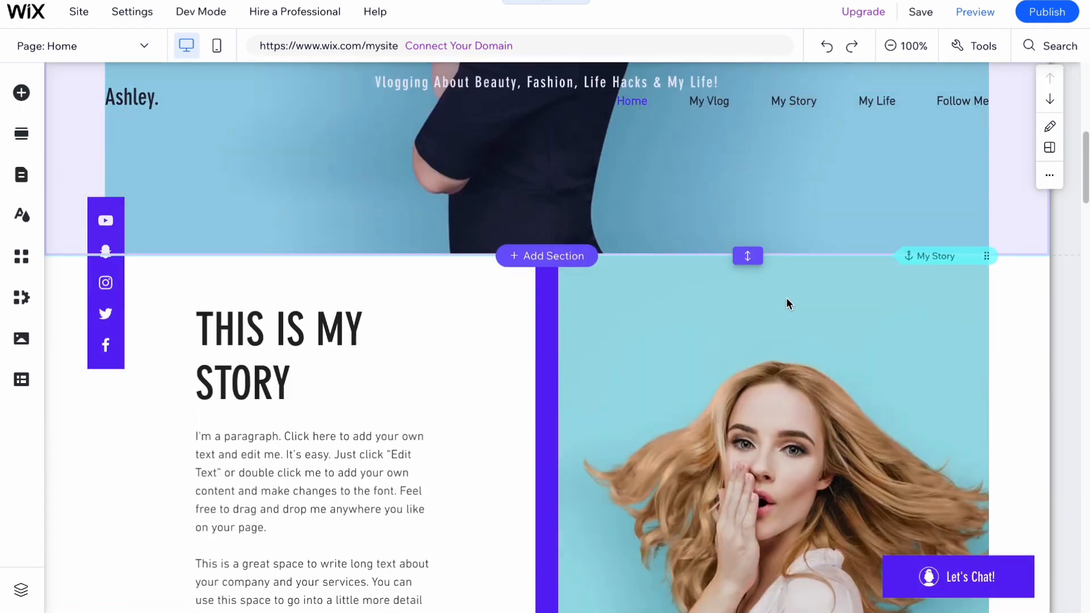
scroll(741, 284, "up", 7)
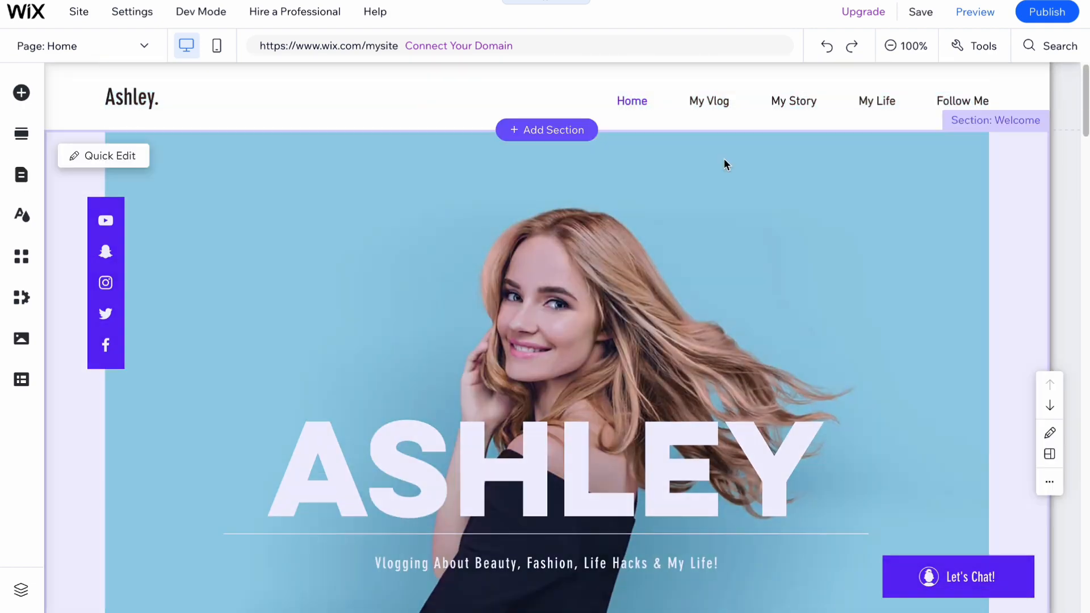
left_click(717, 102)
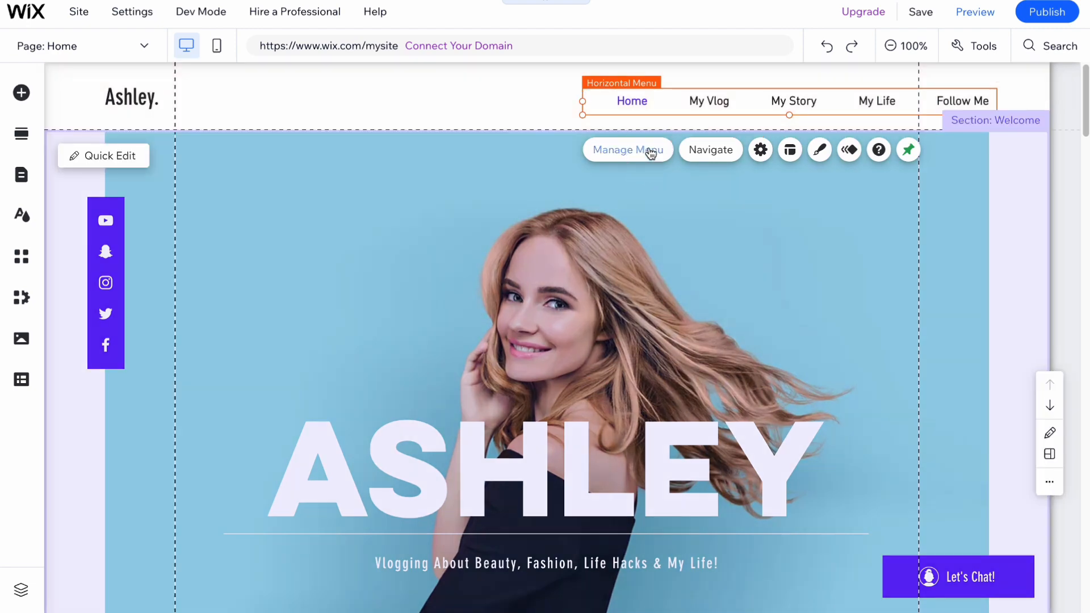
Step: Delete the My Vlog item from the site menu, leaving Home, My Story, My Life and Follow Me
left_click(650, 154)
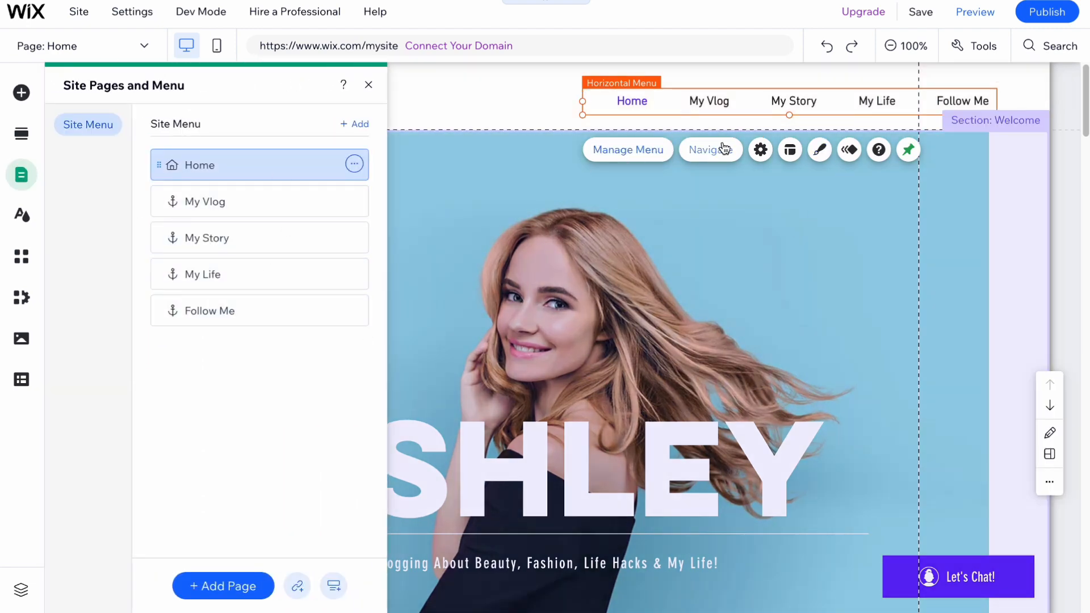
left_click(723, 149)
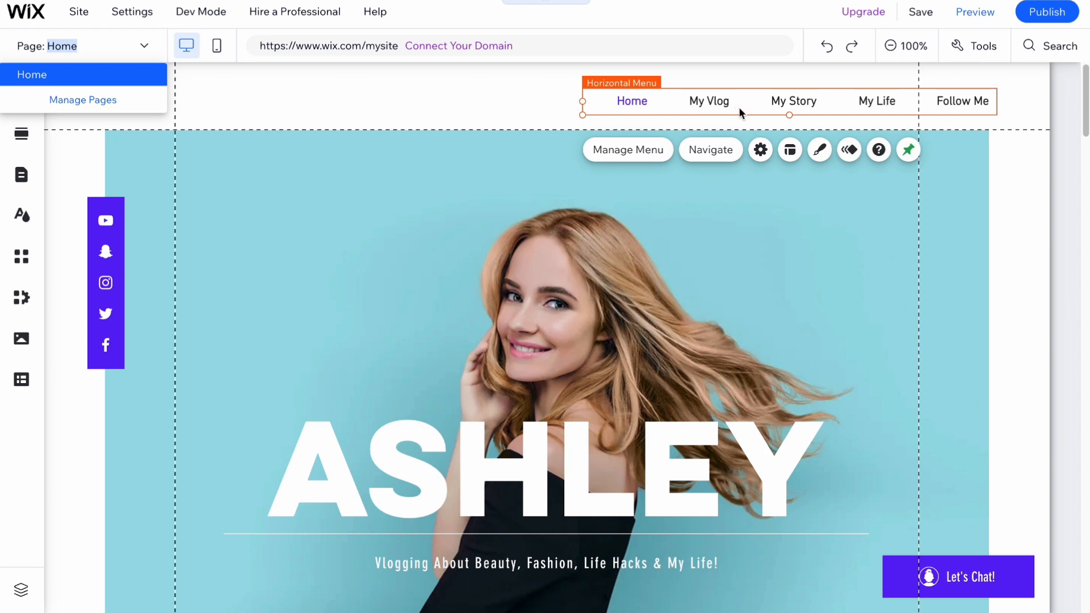
left_click(704, 152)
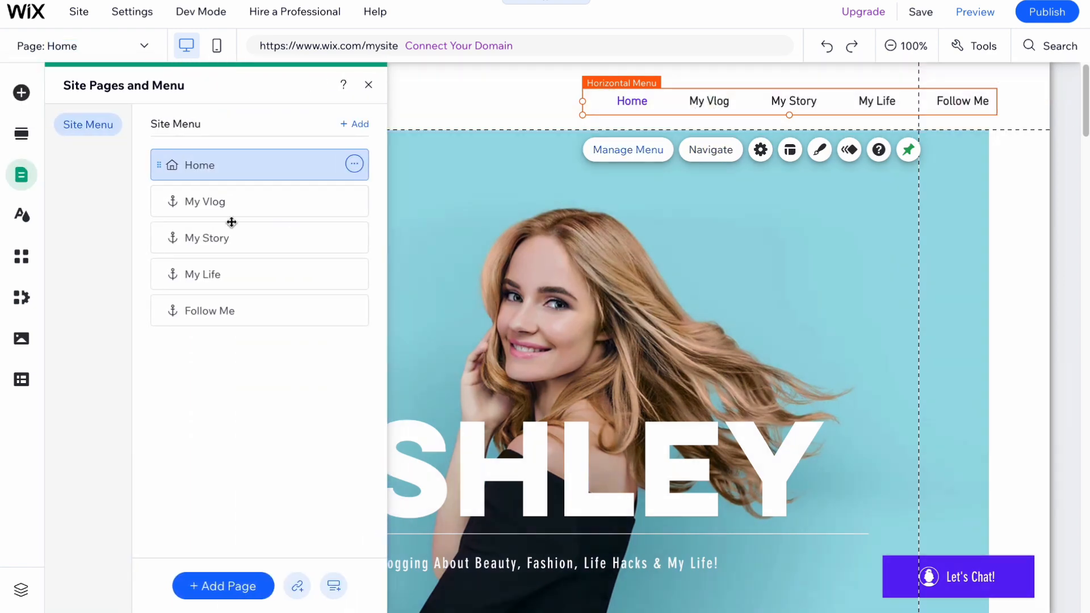
left_click(190, 201)
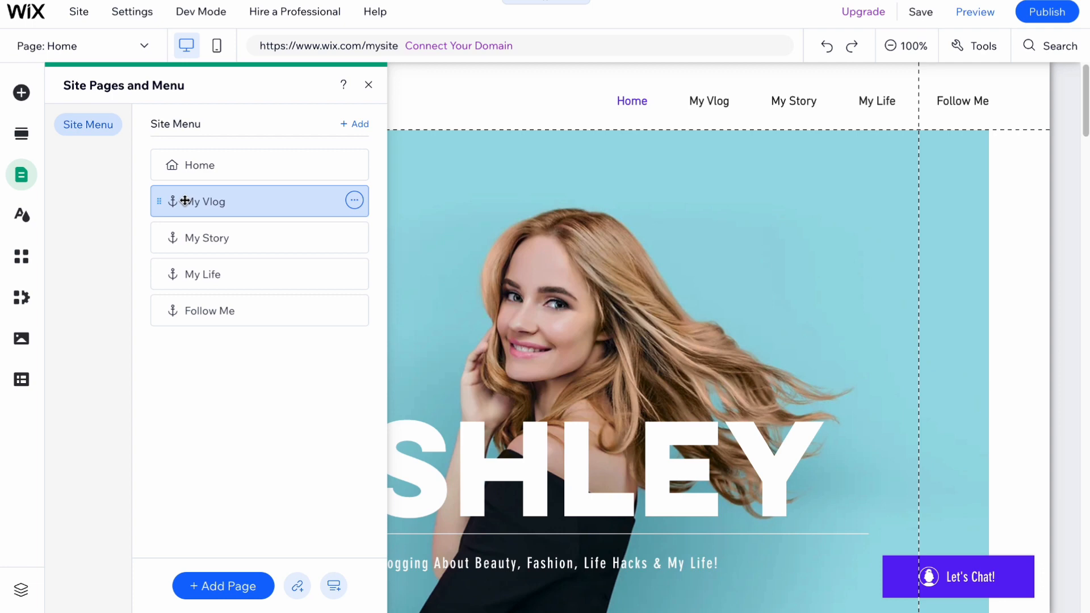
left_click(355, 204)
left_click(272, 418)
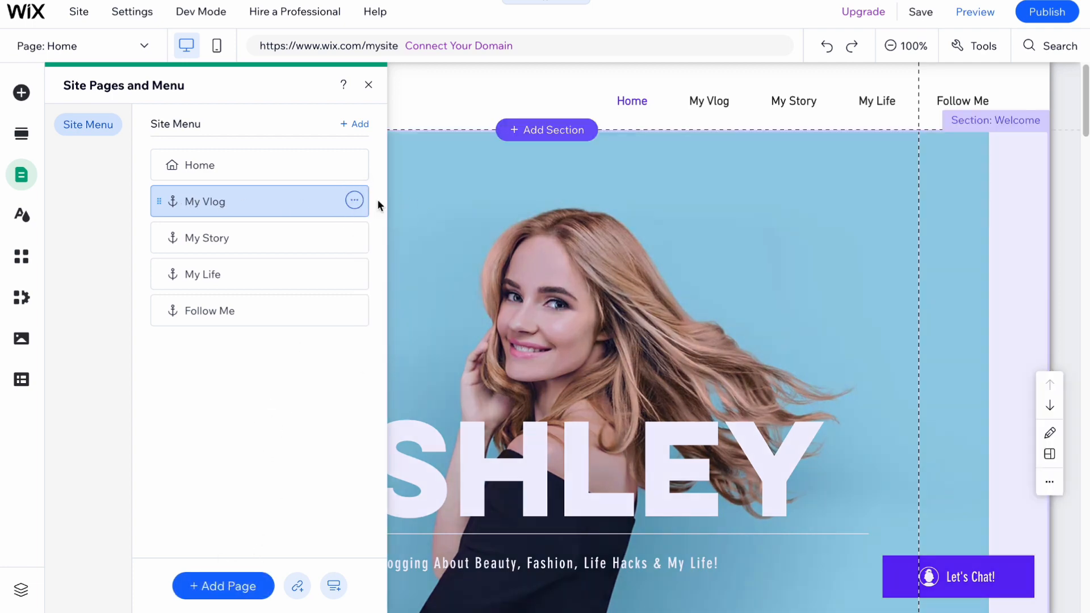
left_click(354, 200)
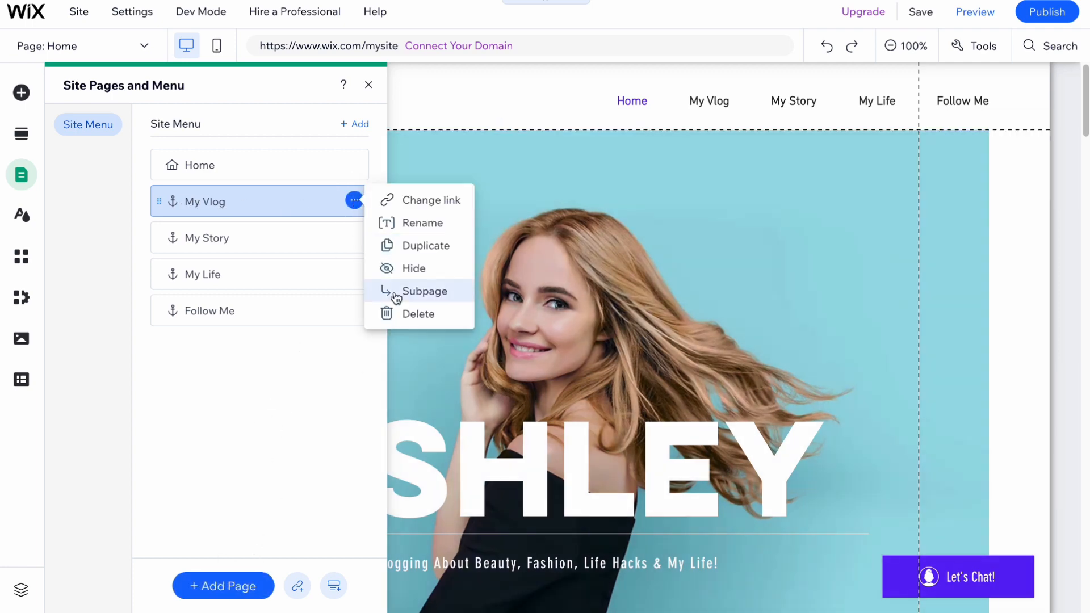
left_click(414, 315)
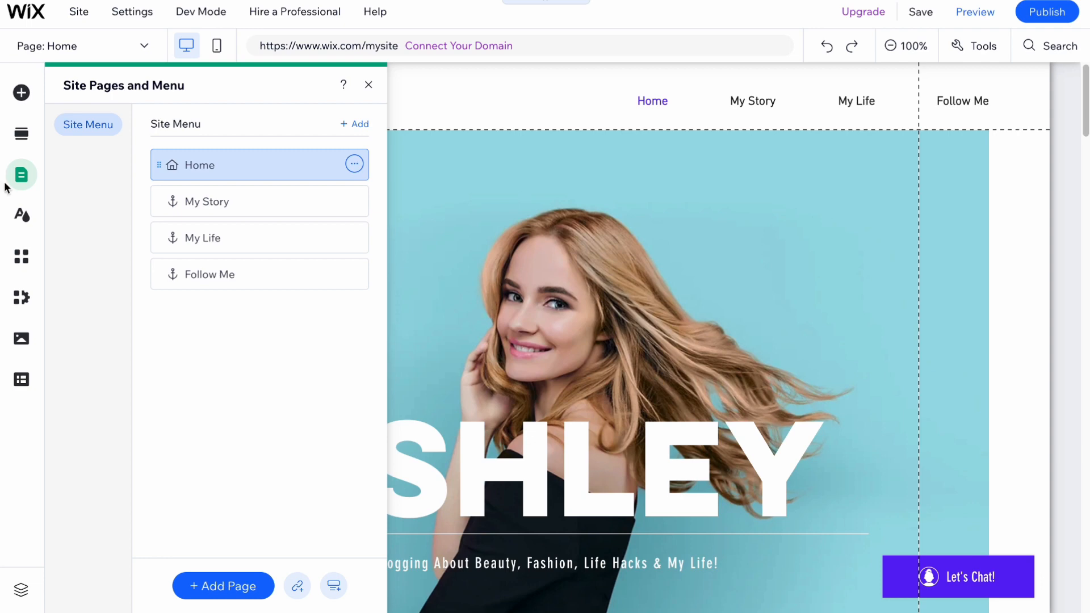
Step: Browse Site Design and the App Market, then open the Media panel with uploads and free Wix images
left_click(22, 217)
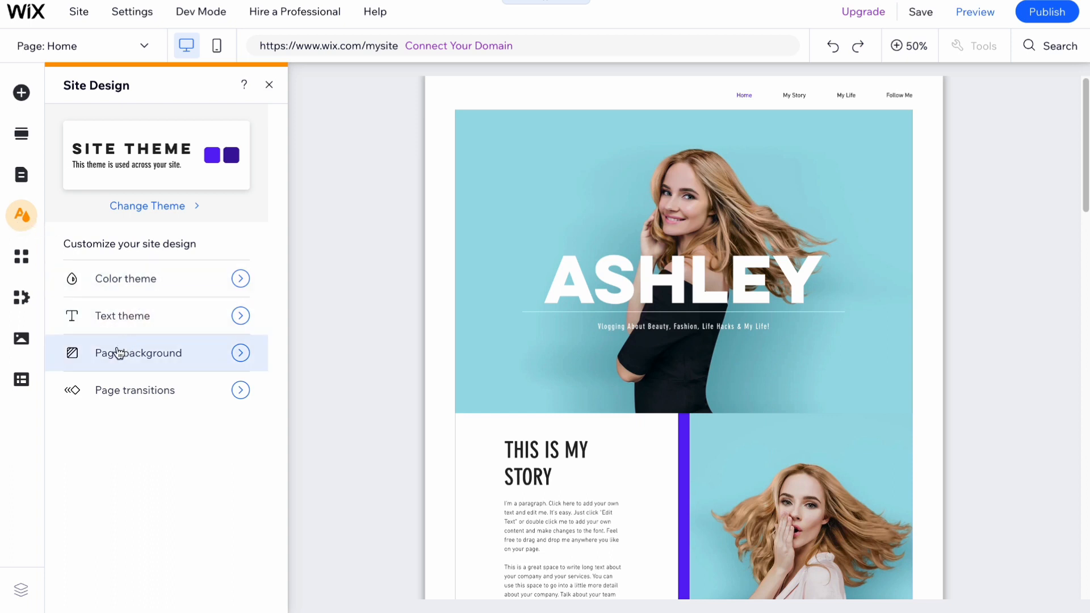
left_click(21, 262)
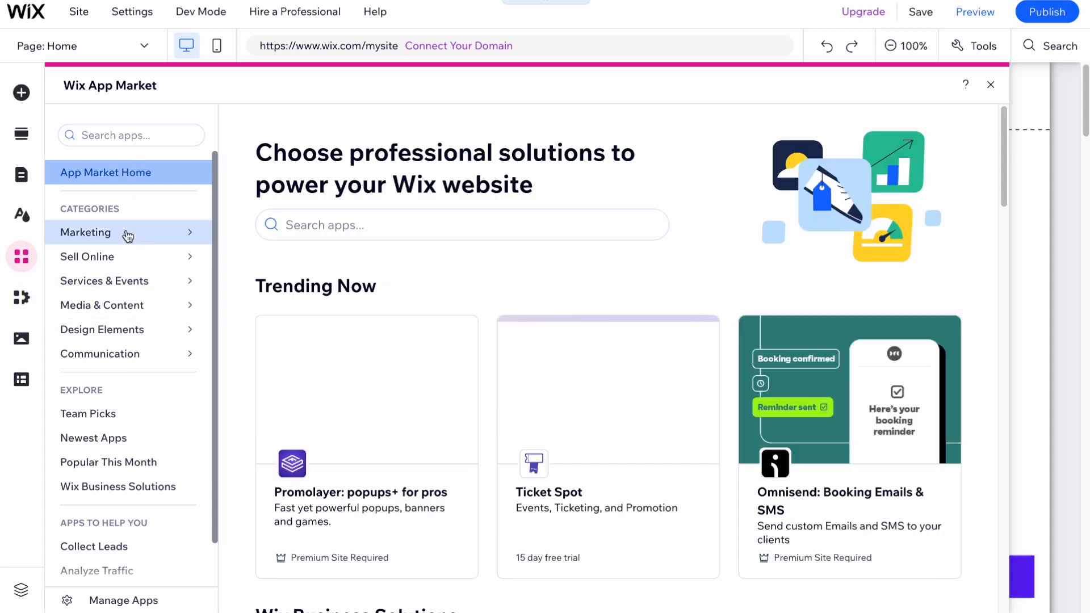
mouse_move(127, 237)
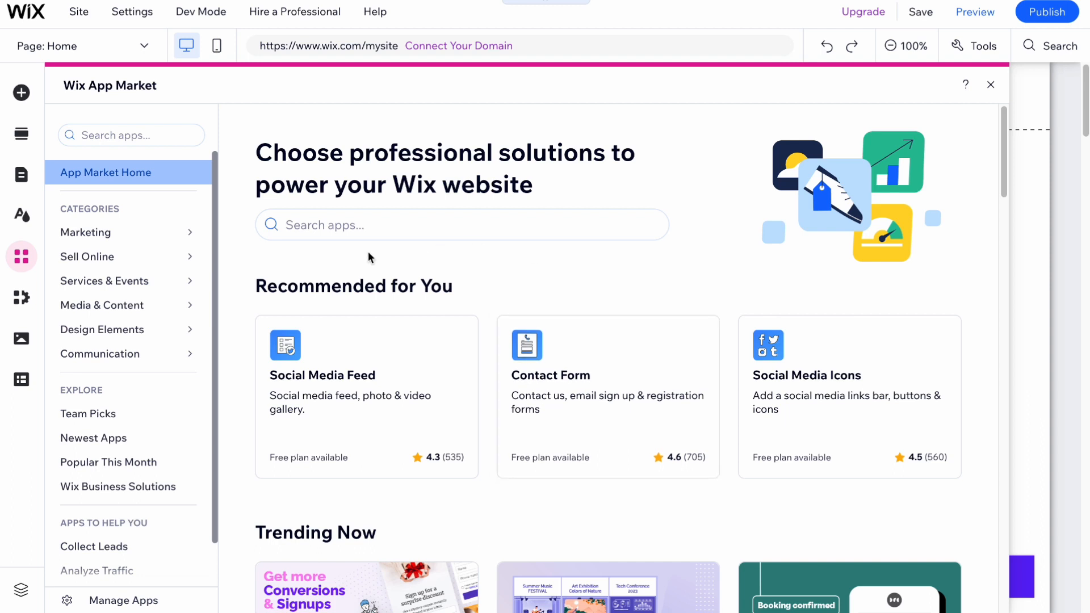
mouse_move(141, 287)
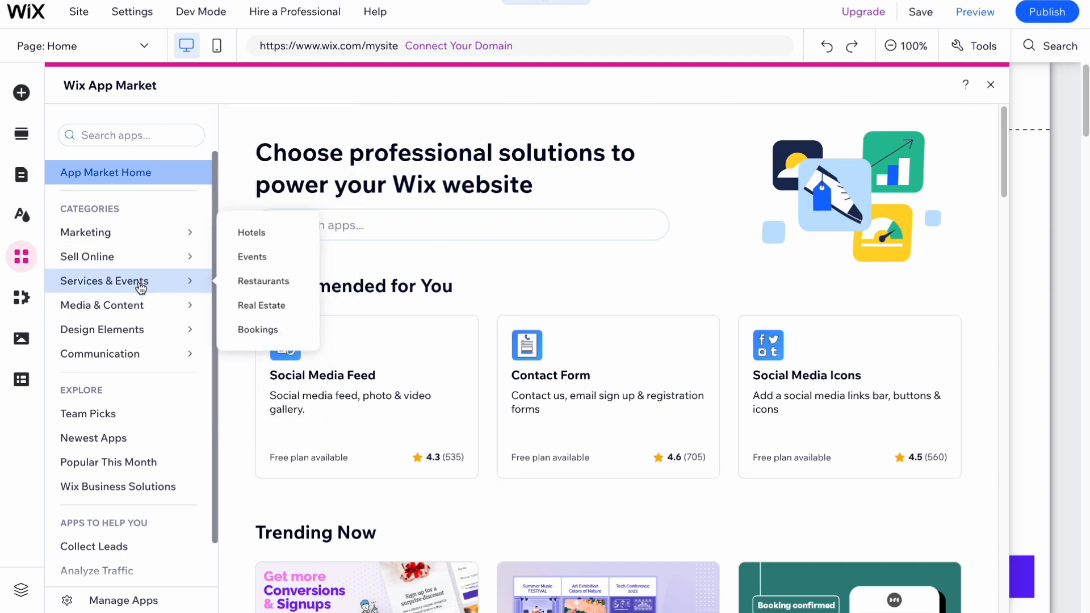
mouse_move(128, 313)
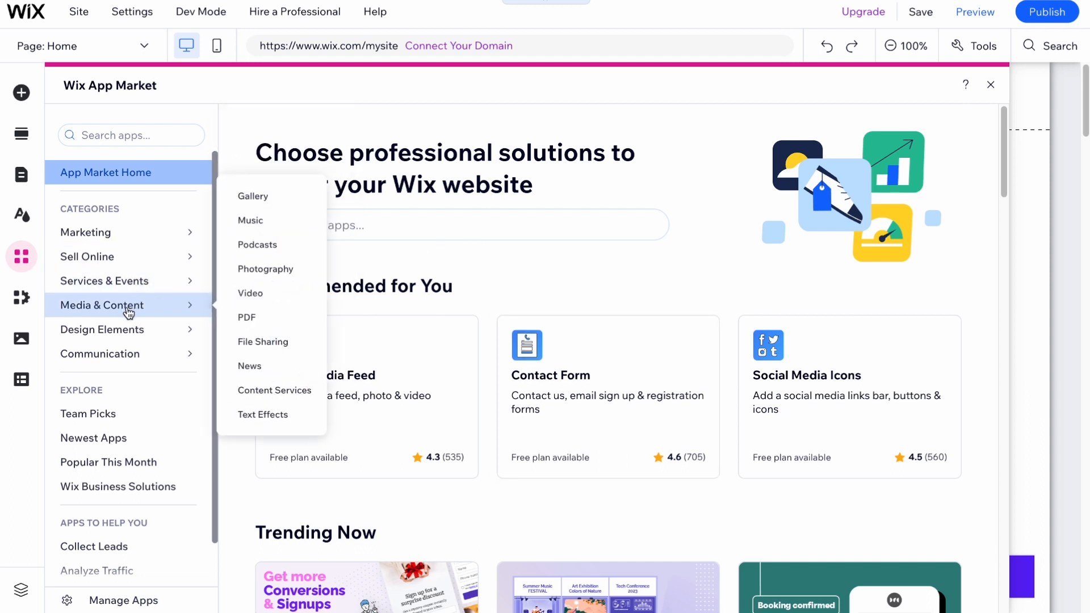
left_click(28, 338)
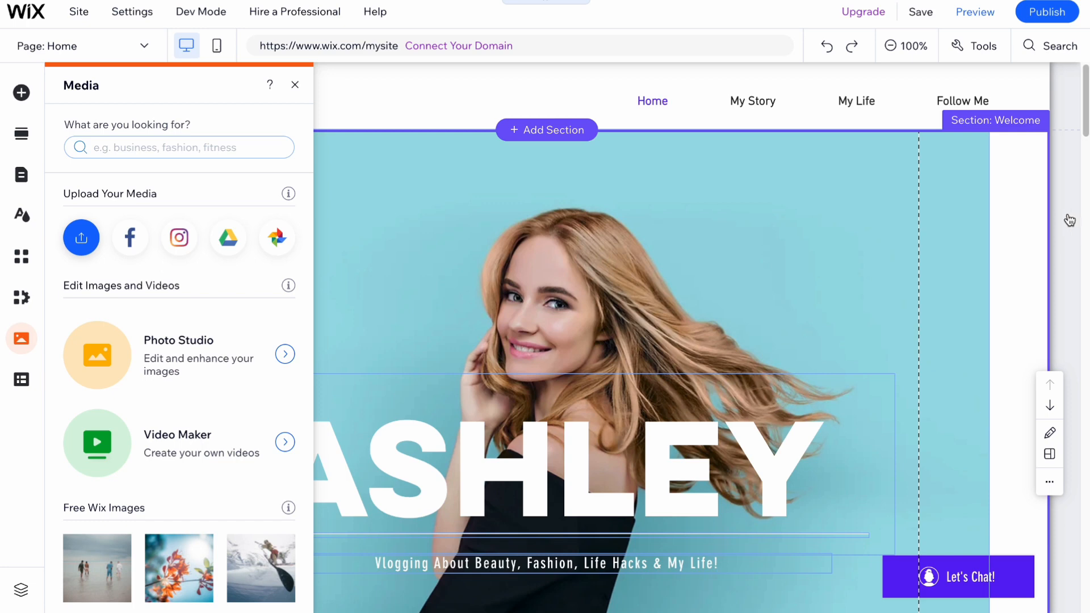
Step: Publish the site and scroll through its live version from the Congratulations dialog
left_click(1049, 11)
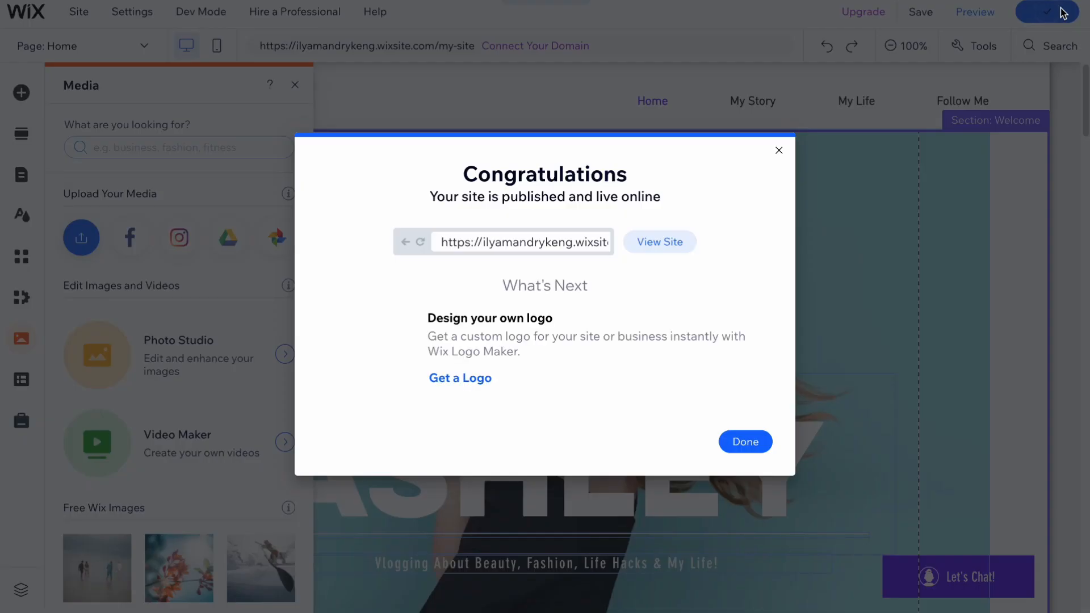
left_click(660, 243)
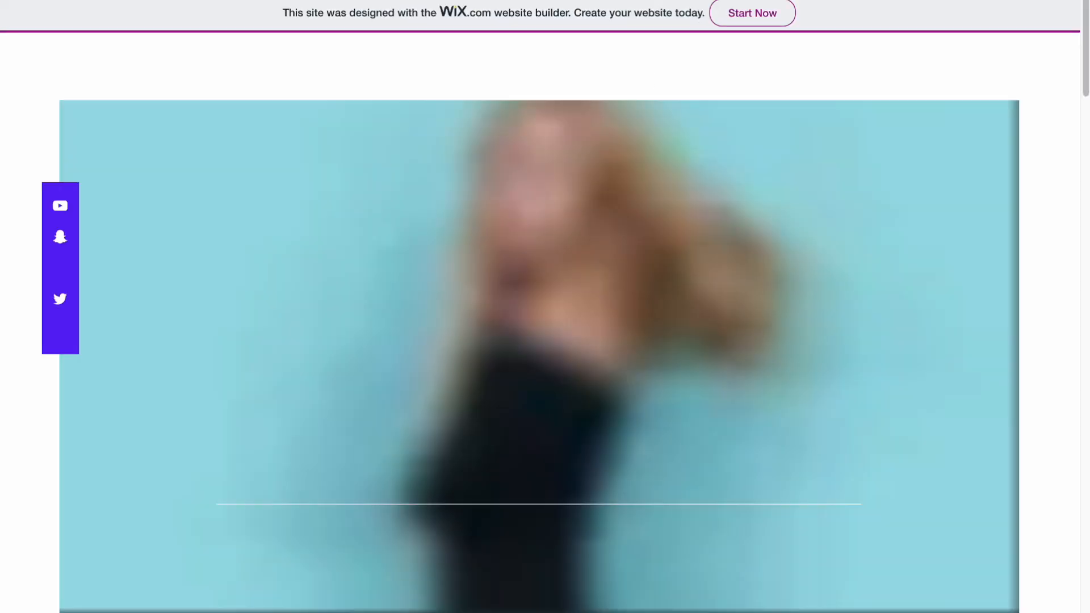
scroll(457, 403, "down", 15)
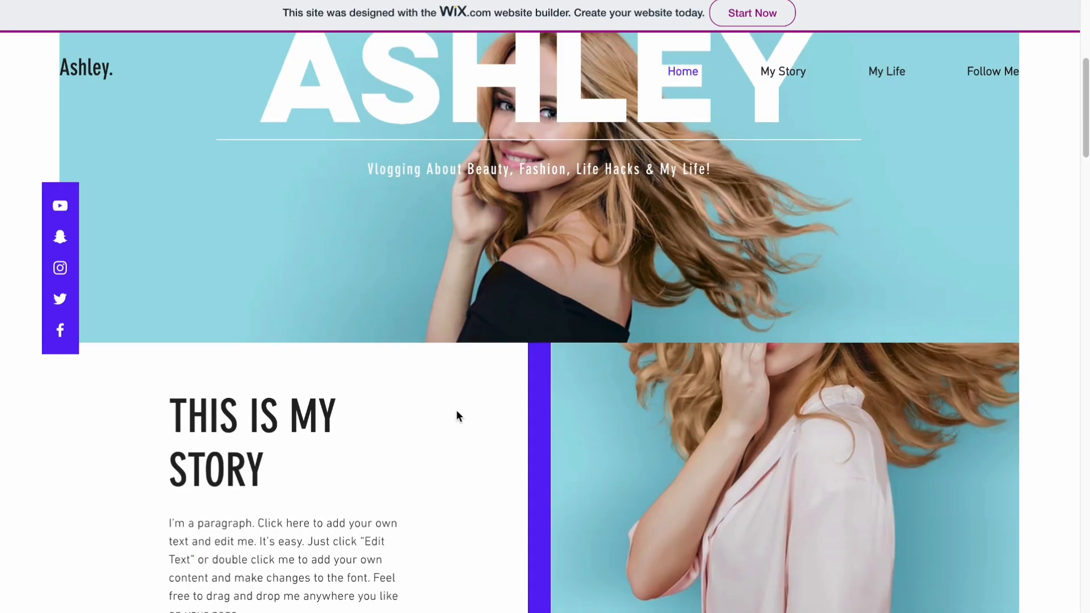
scroll(457, 416, "down", 10)
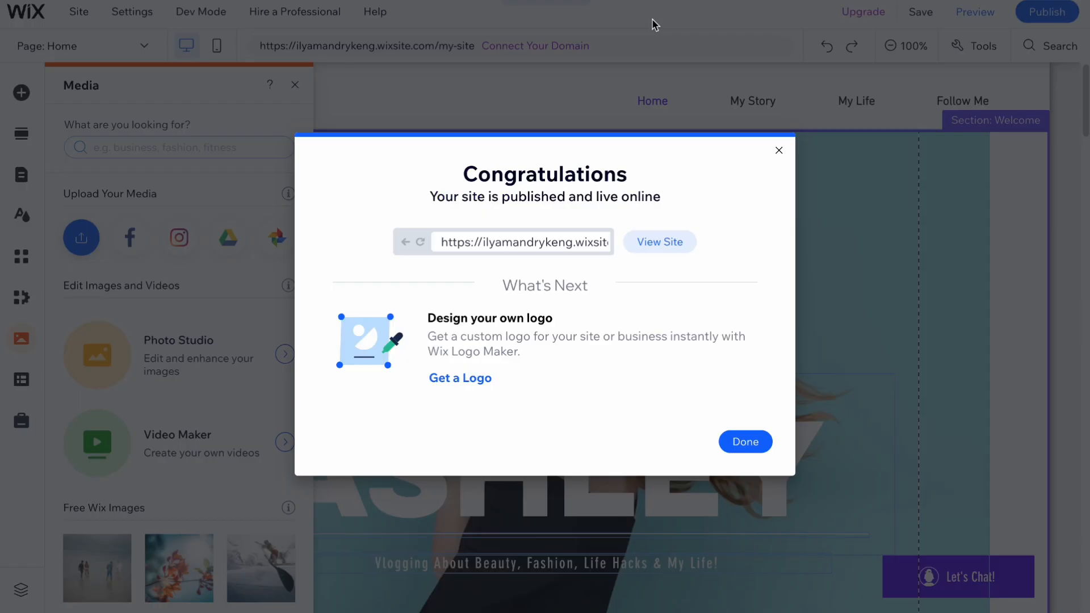
Step: Dismiss the publish and mobile prompts, open the Premium plan comparison, and highlight the Light plan title
left_click(779, 151)
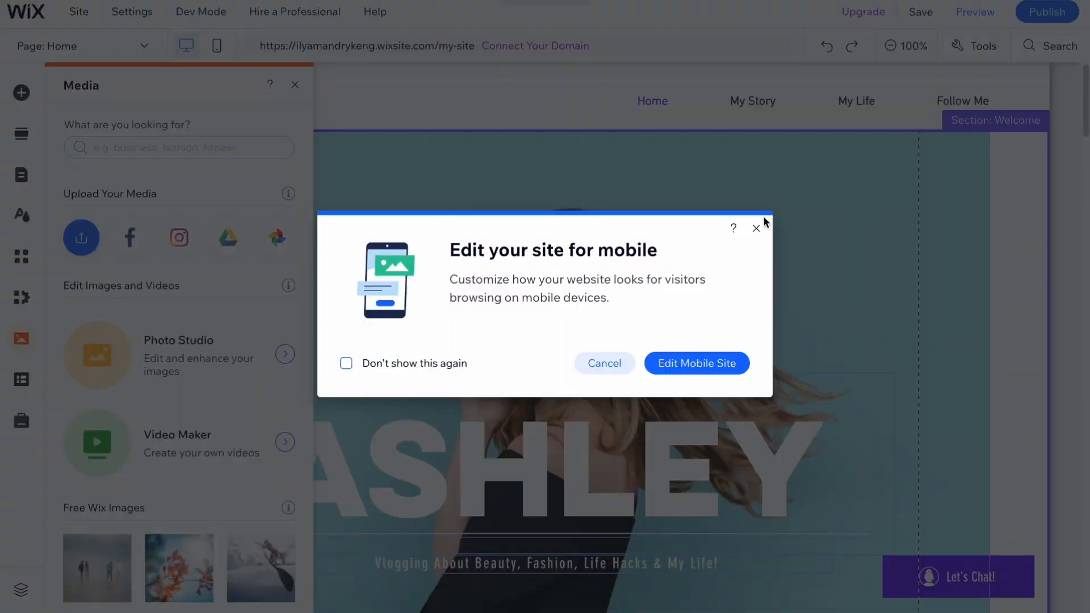
left_click(756, 229)
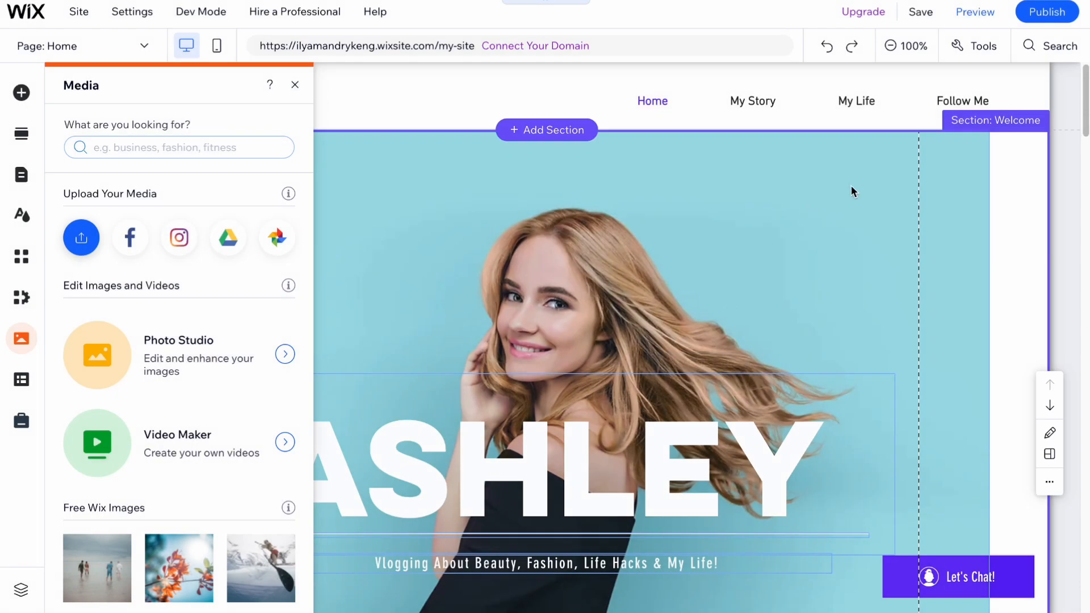
mouse_move(876, 21)
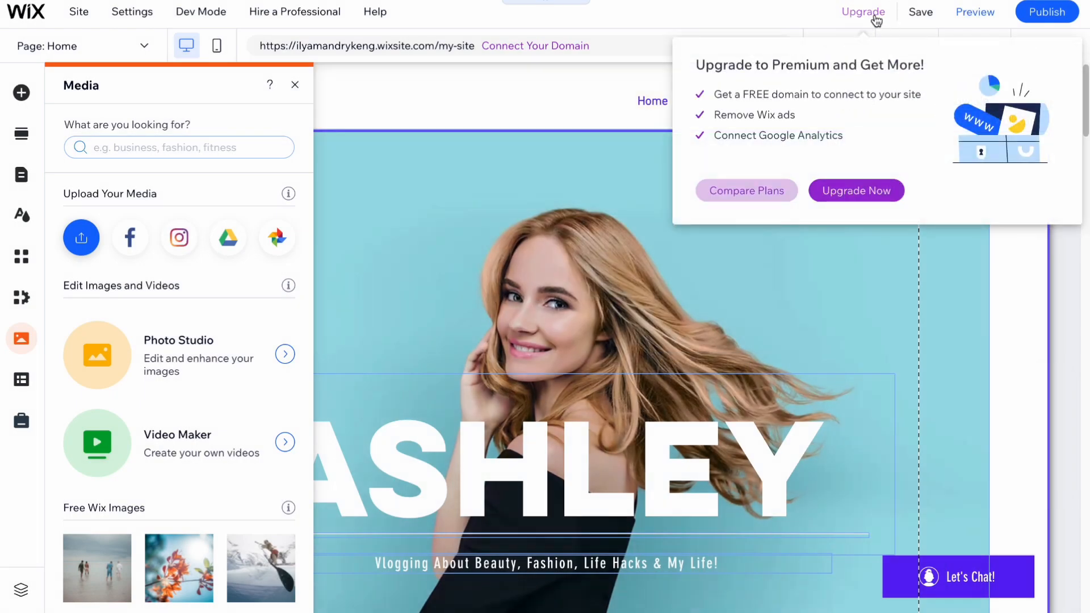
left_click(746, 195)
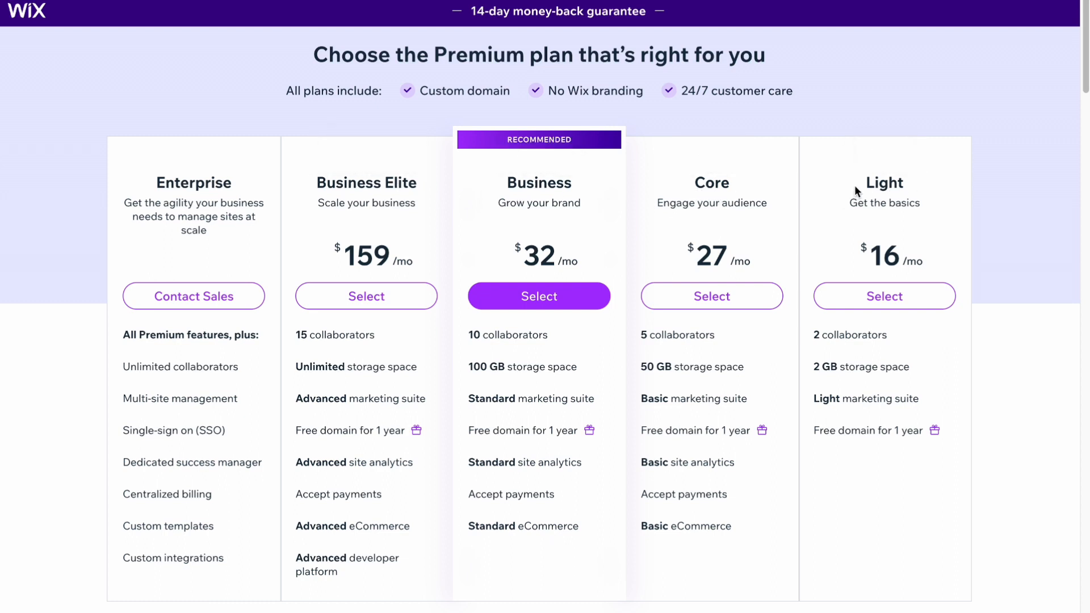
left_click_drag(853, 185, 921, 183)
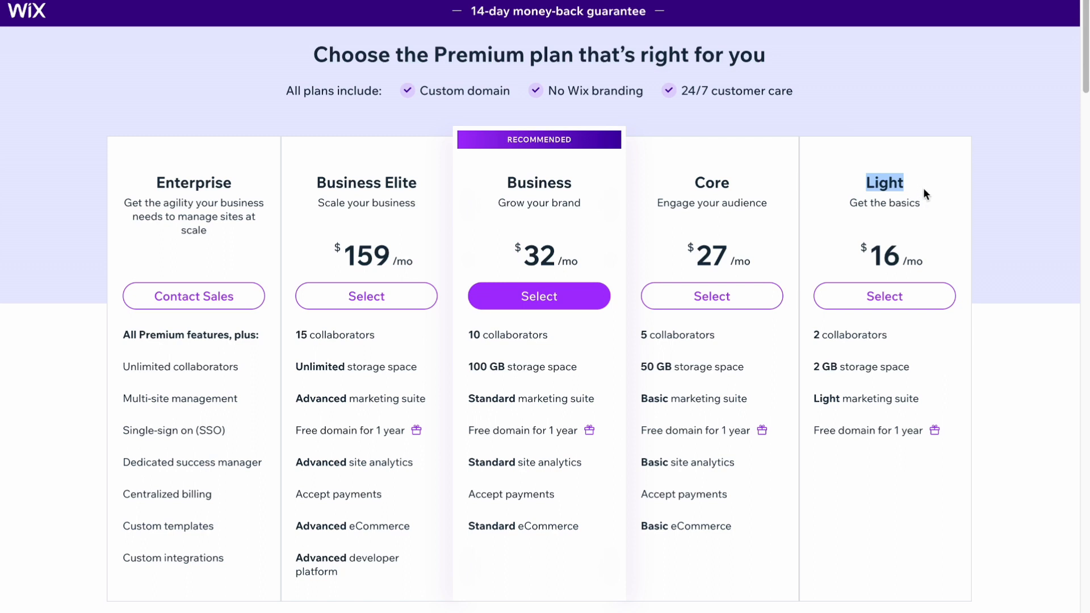